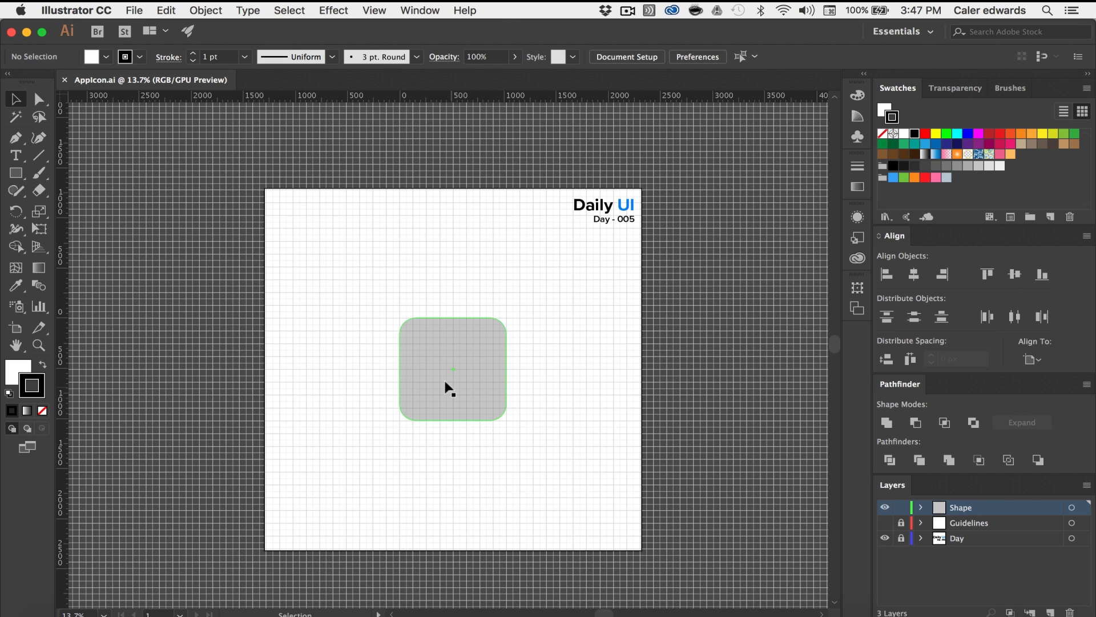
scroll(446, 386, "up", 3)
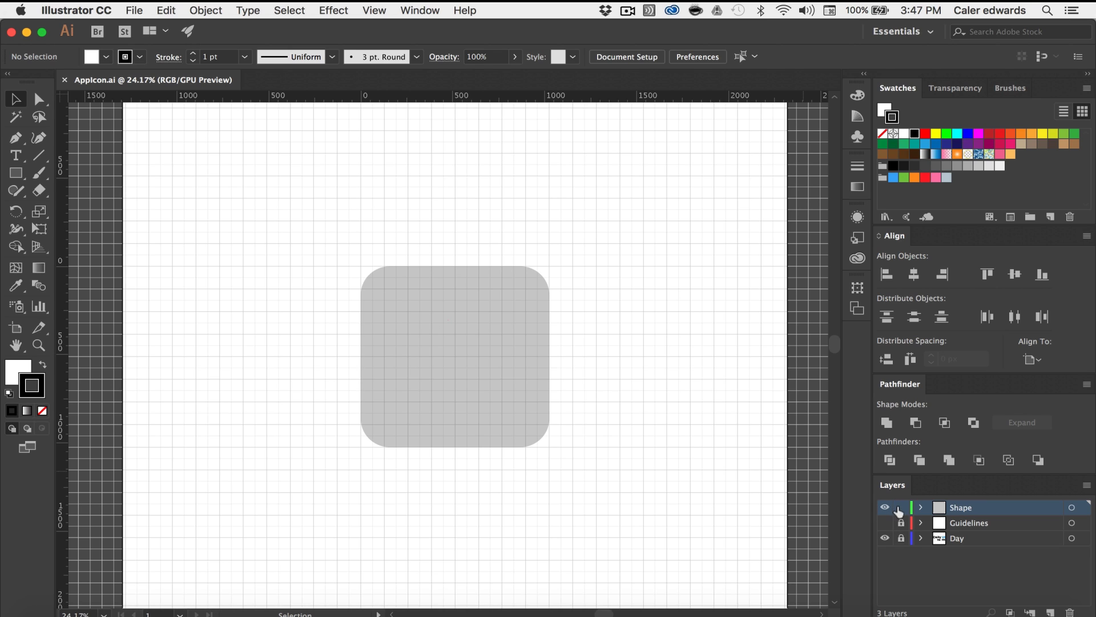
Toggle the Guidelines layer's guides on and off, then add a new top layer.
left_click(884, 522)
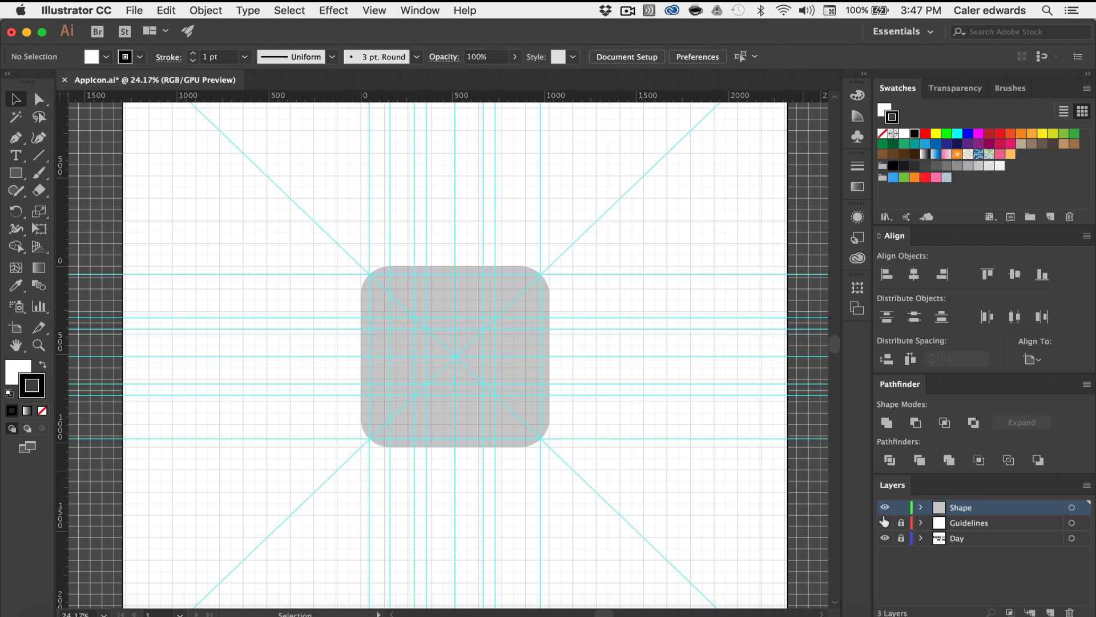
left_click(884, 522)
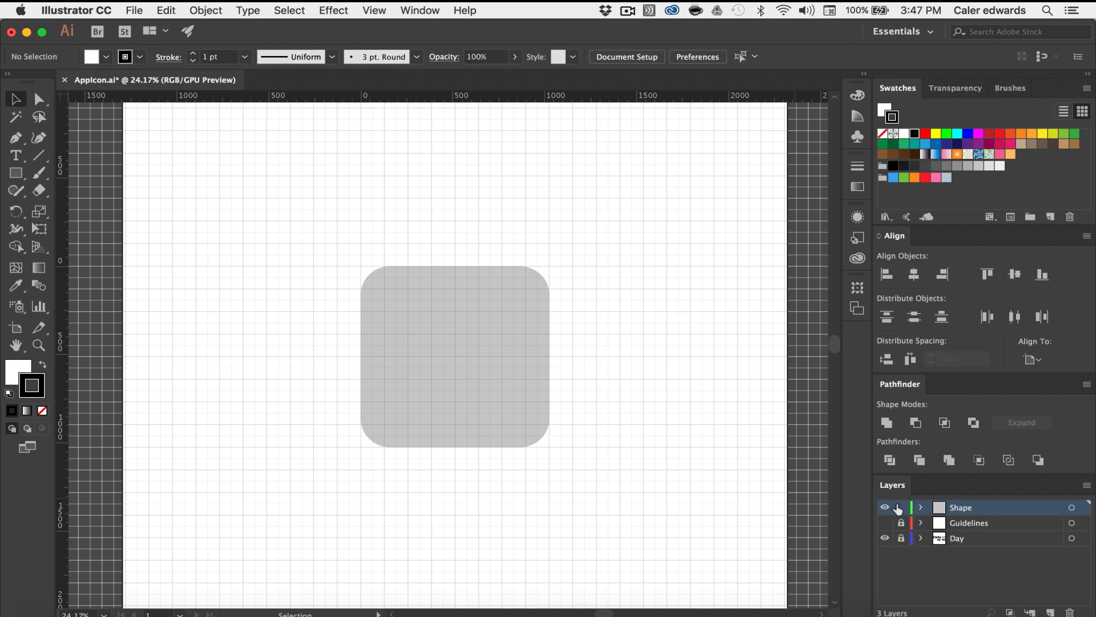
left_click(1051, 612)
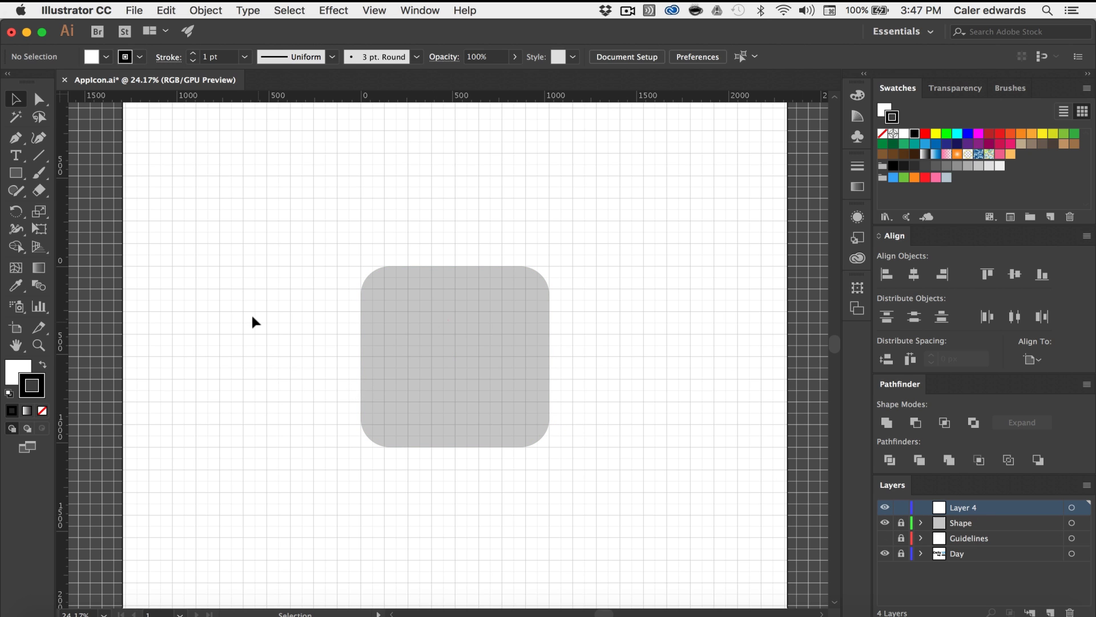
scroll(251, 312, "up", 2)
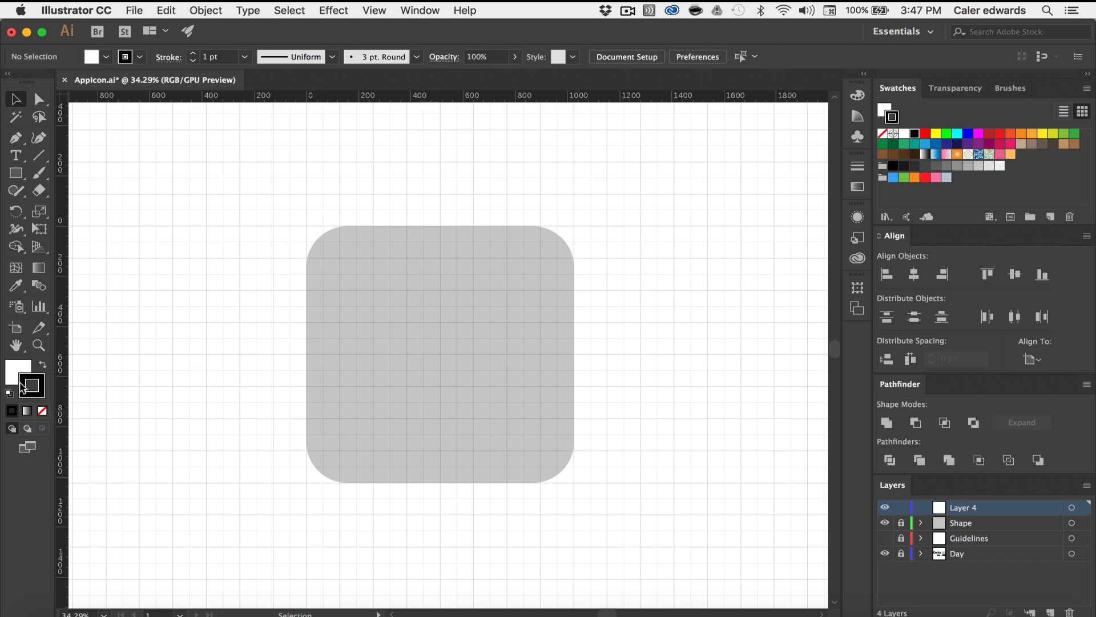
Set a black fill with no stroke for drawing.
left_click(12, 369)
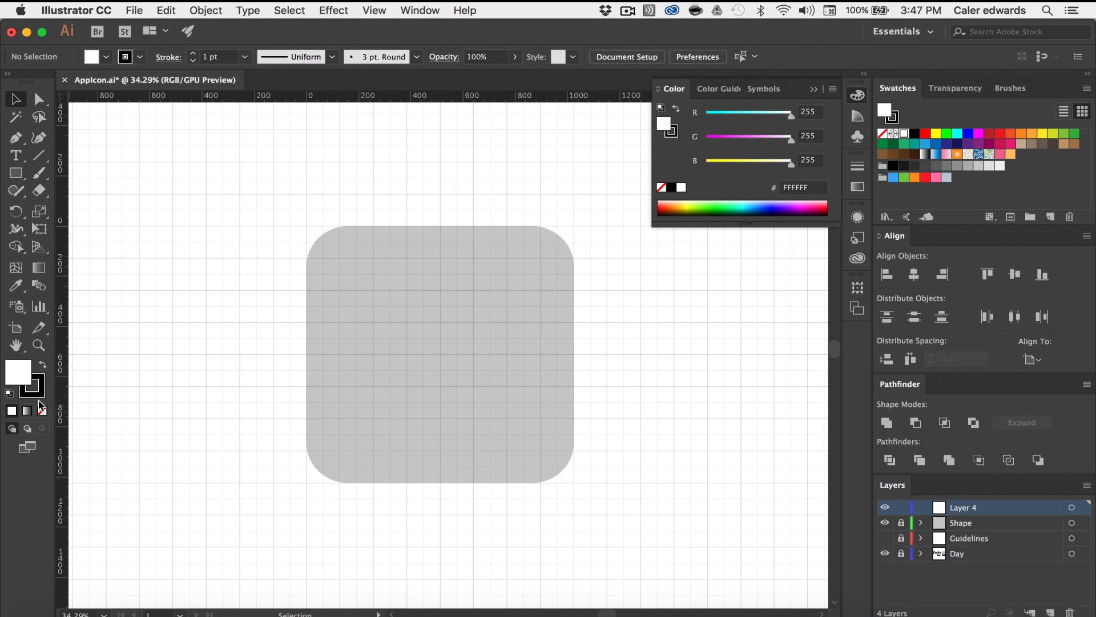
left_click(40, 362)
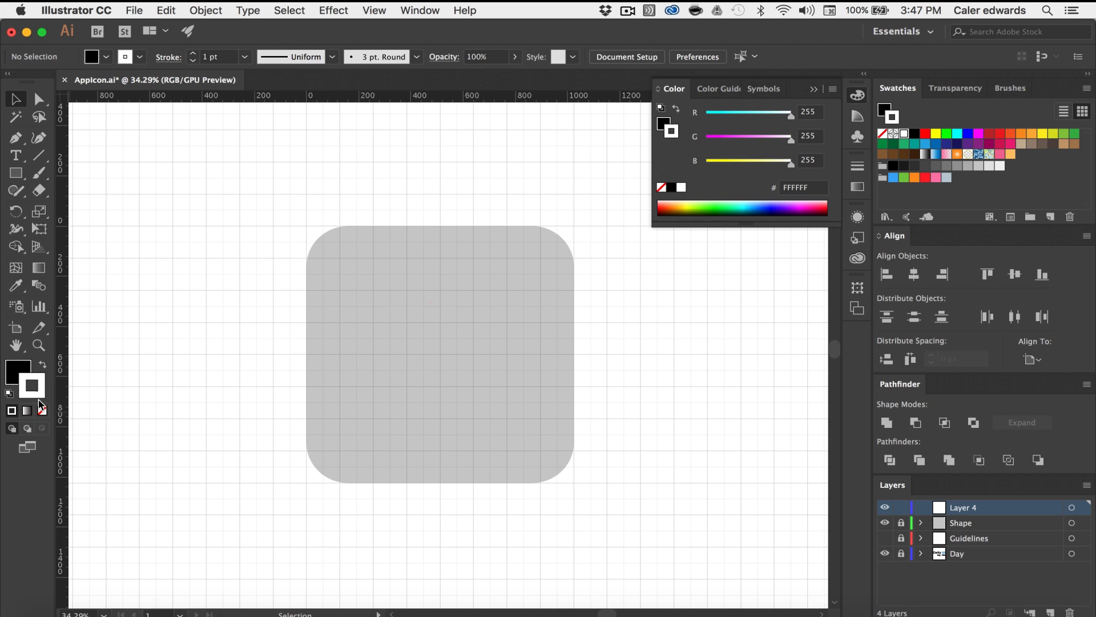
left_click(42, 413)
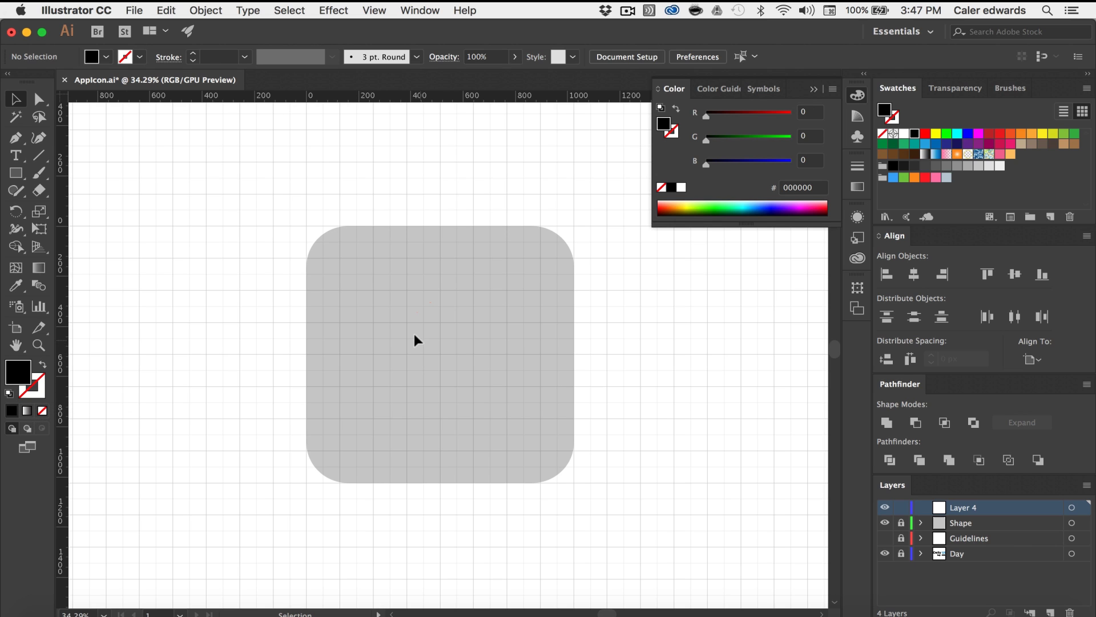
key("p")
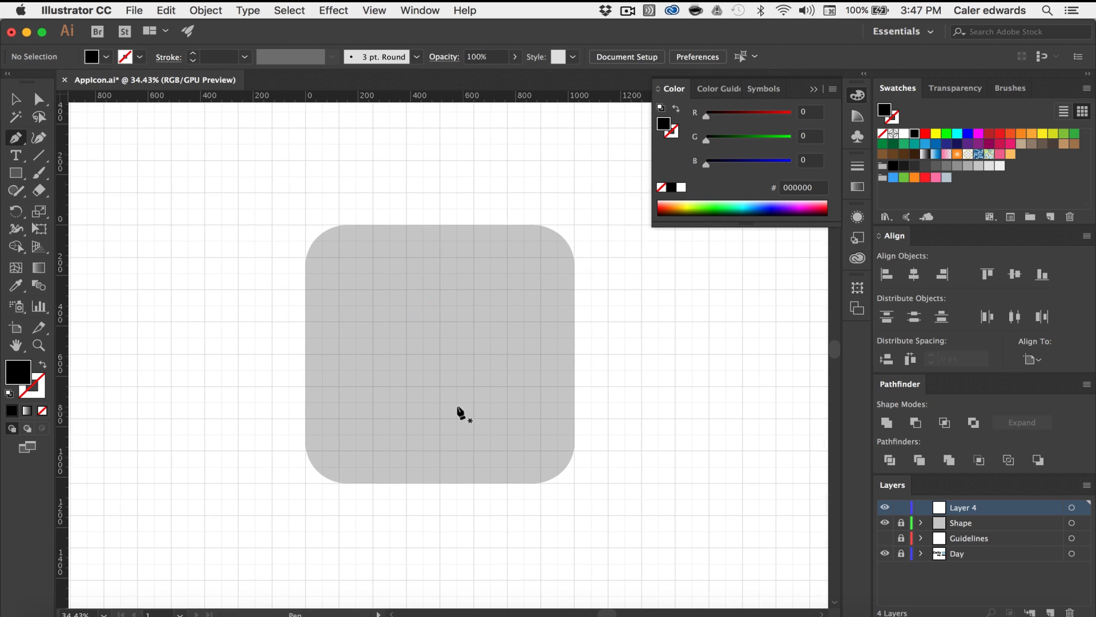
scroll(459, 416, "up", 1, "alt")
scroll(459, 417, "up", 1, "alt")
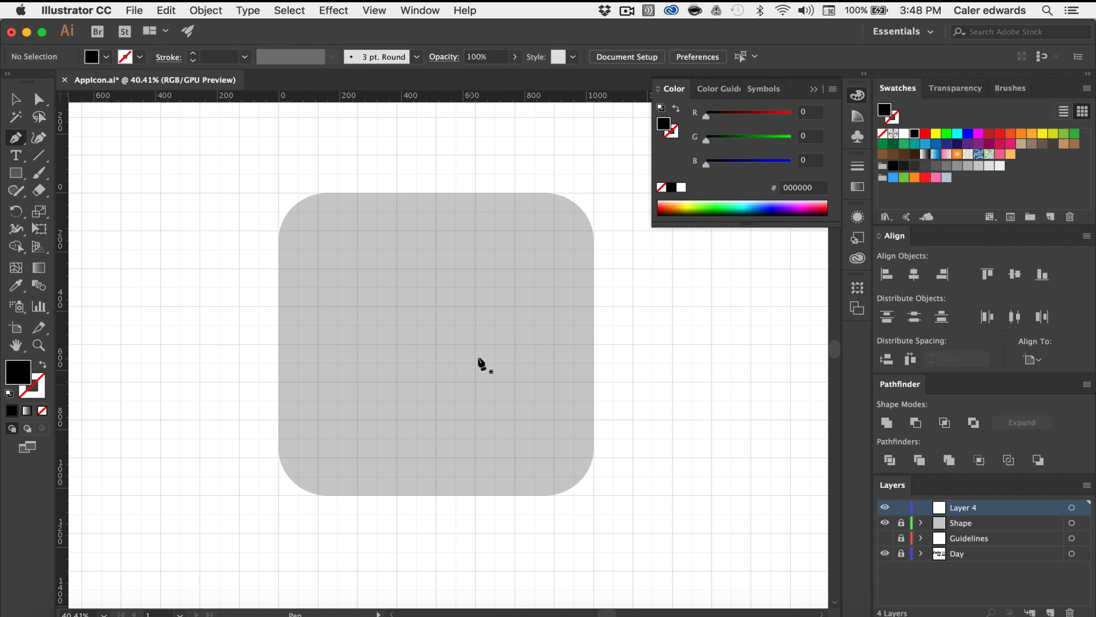
Enable Snap to Grid and draw a black three-point wing triangle inside the grey square.
left_click(371, 12)
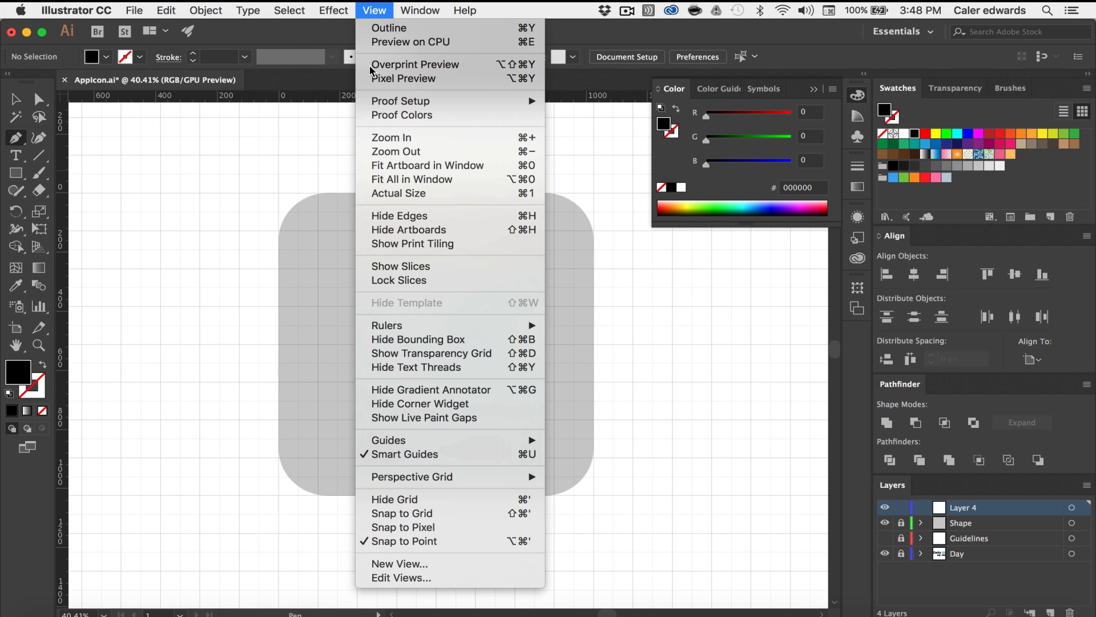
left_click(408, 516)
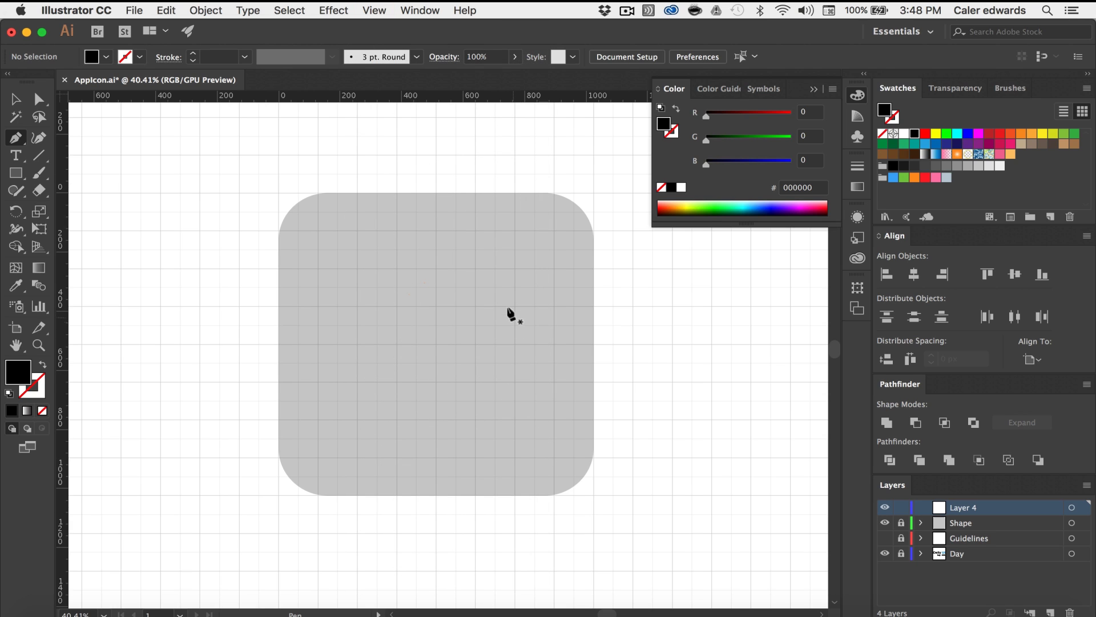
left_click(515, 306)
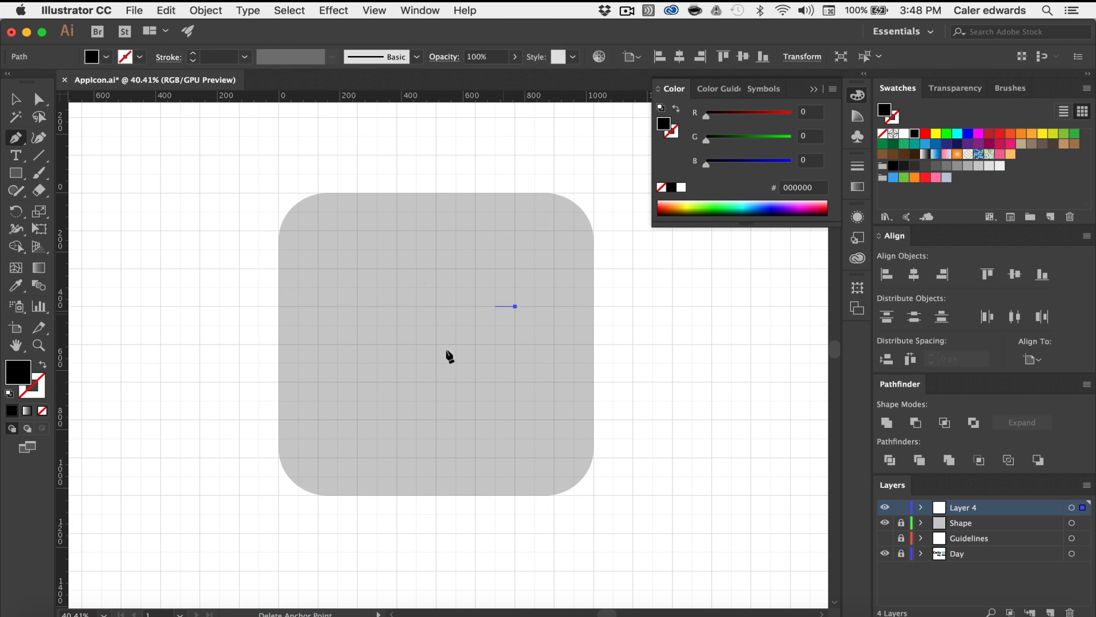
left_click(357, 419)
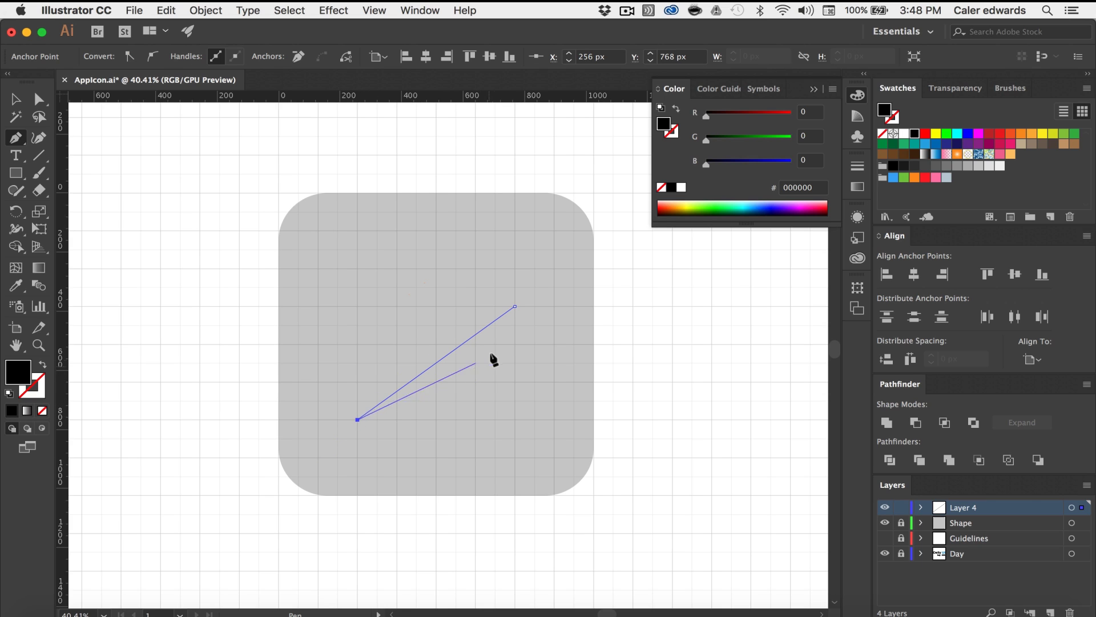
left_click(496, 363)
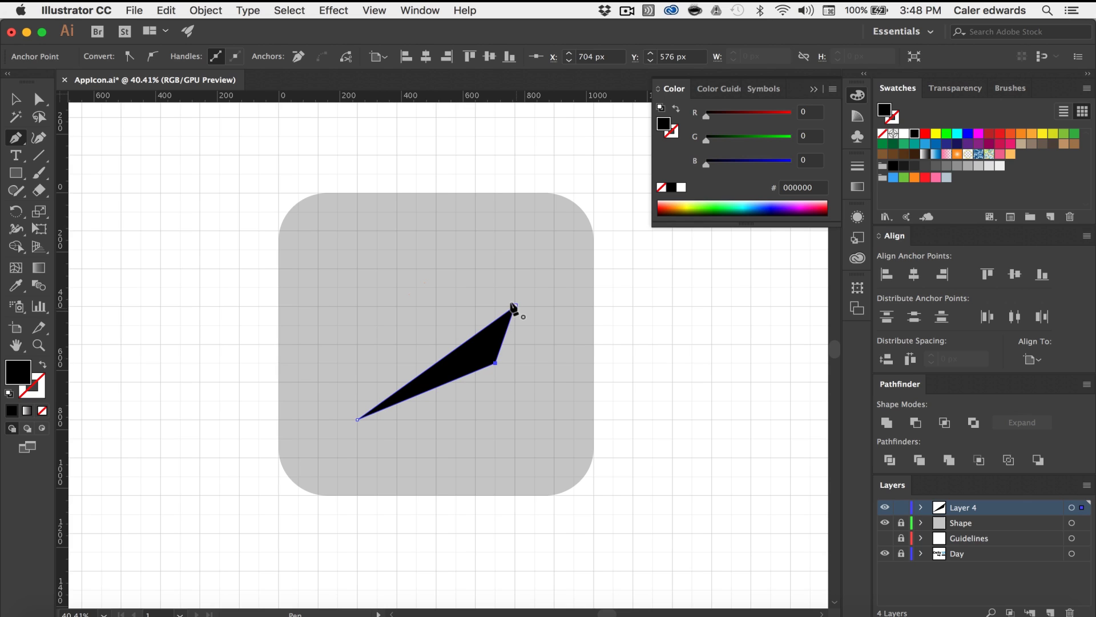
left_click(512, 307)
key("v")
left_click(521, 309)
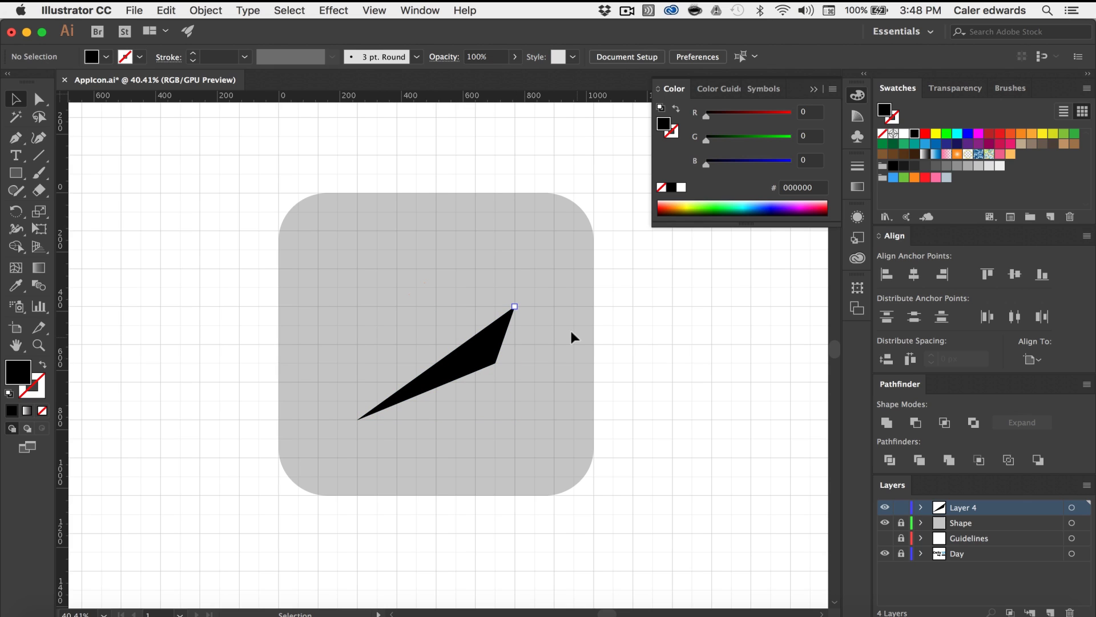
key("p")
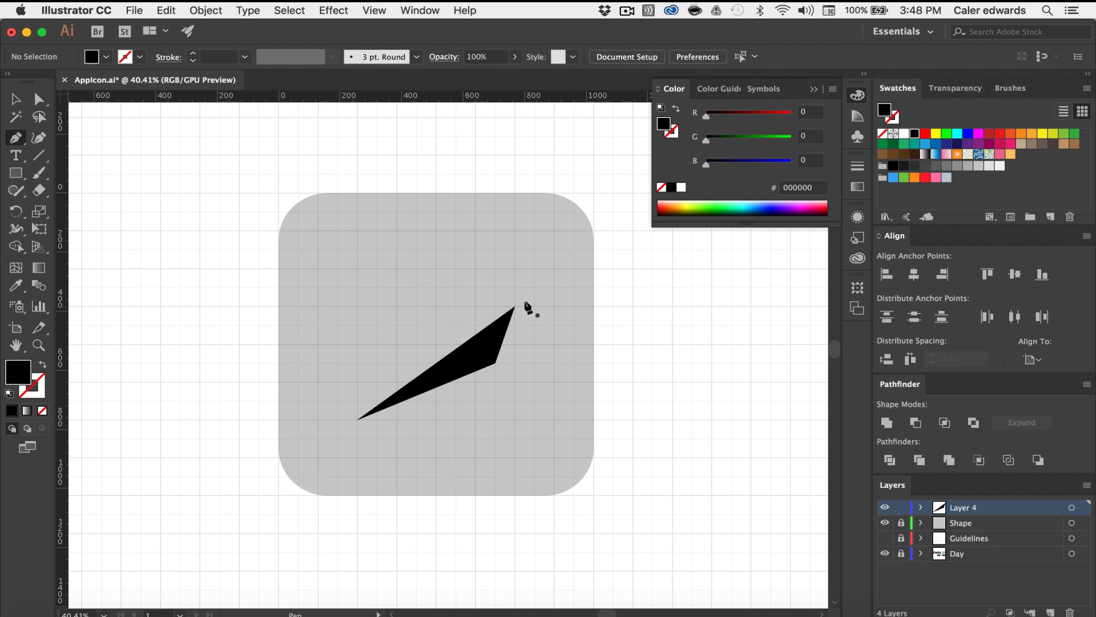
left_click_drag(534, 306, 511, 288)
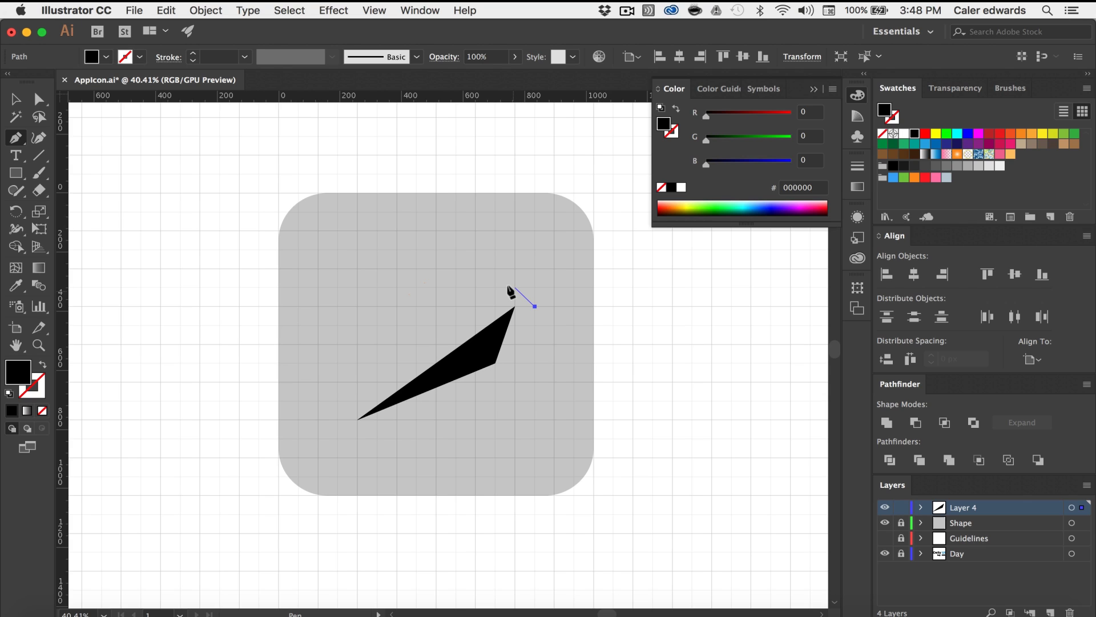
left_click_drag(509, 290, 509, 290)
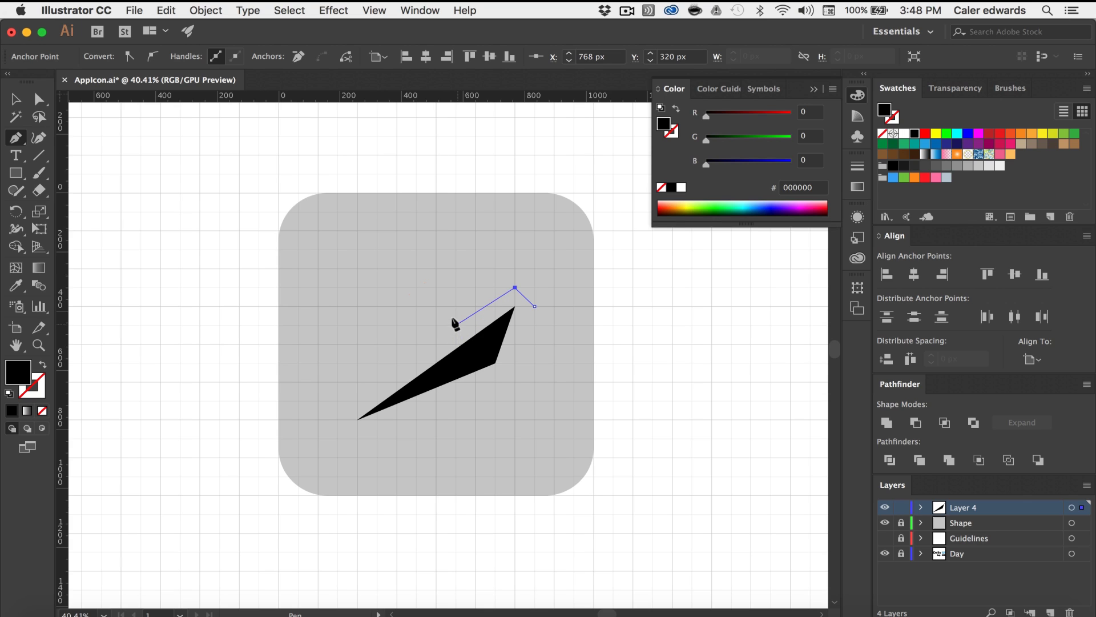
left_click(455, 325)
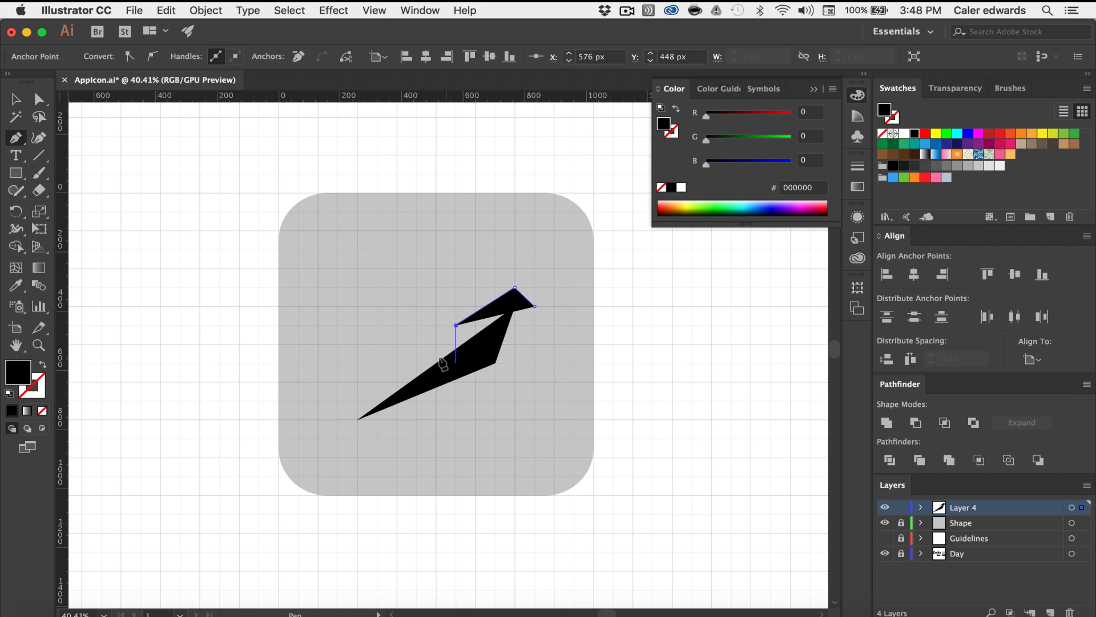
left_click(437, 364)
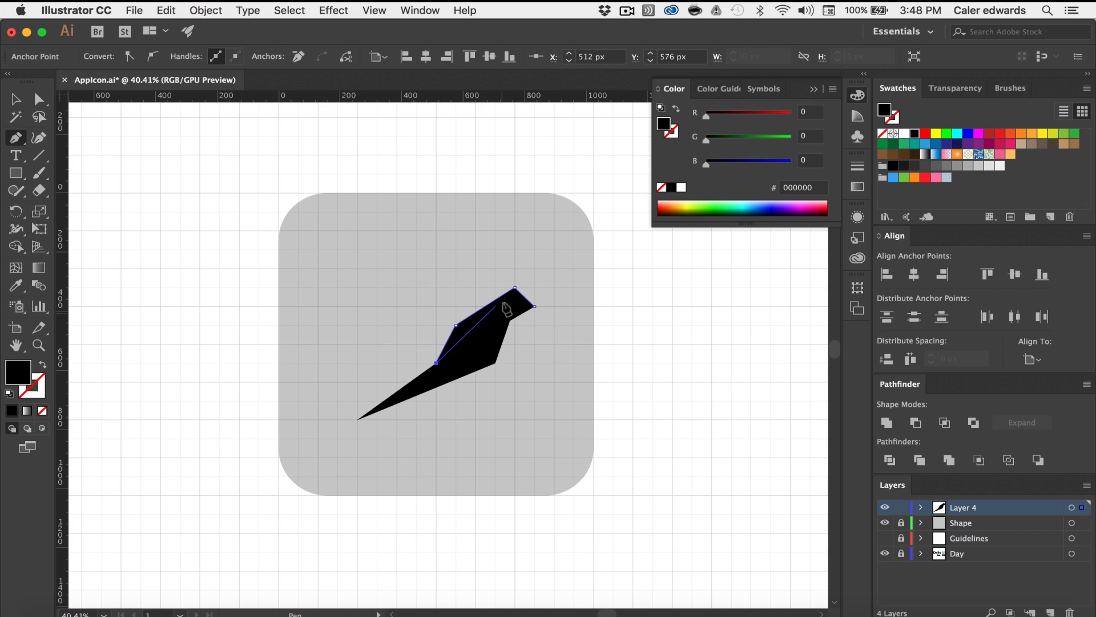
left_click(531, 306)
left_click(914, 166)
right_click(498, 317)
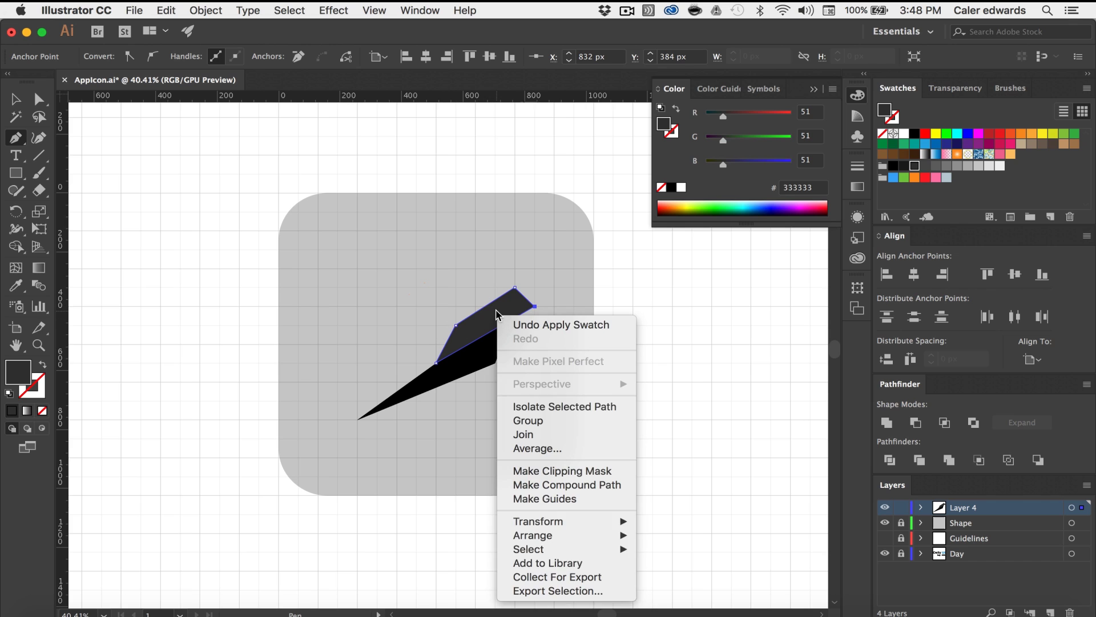
mouse_move(533, 534)
left_click(656, 578)
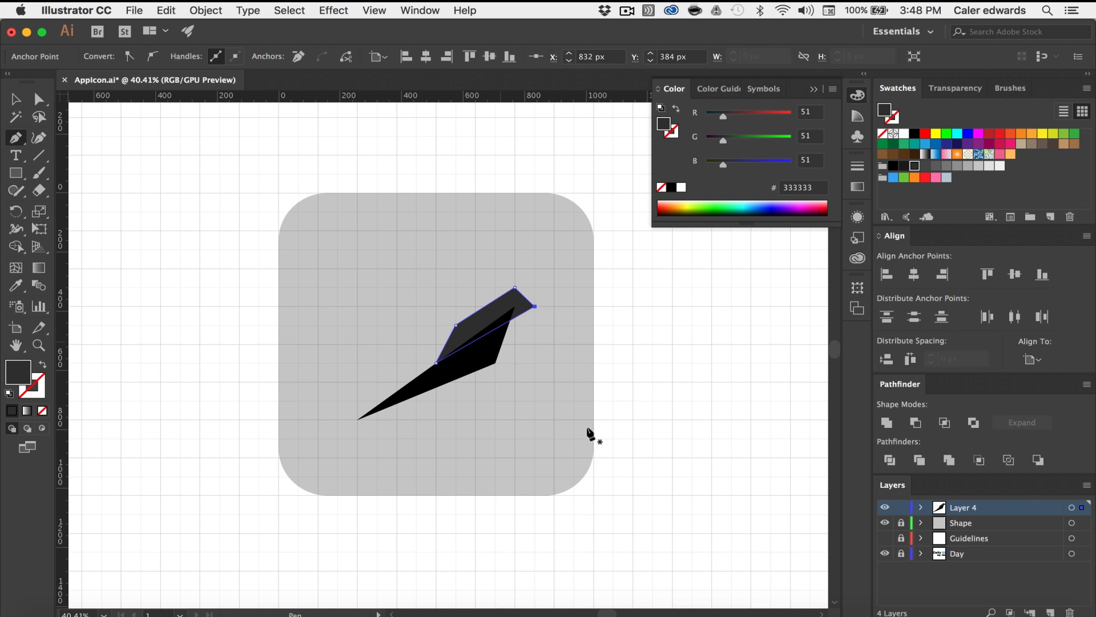
key("v")
left_click(541, 392)
scroll(527, 316, "up", 2)
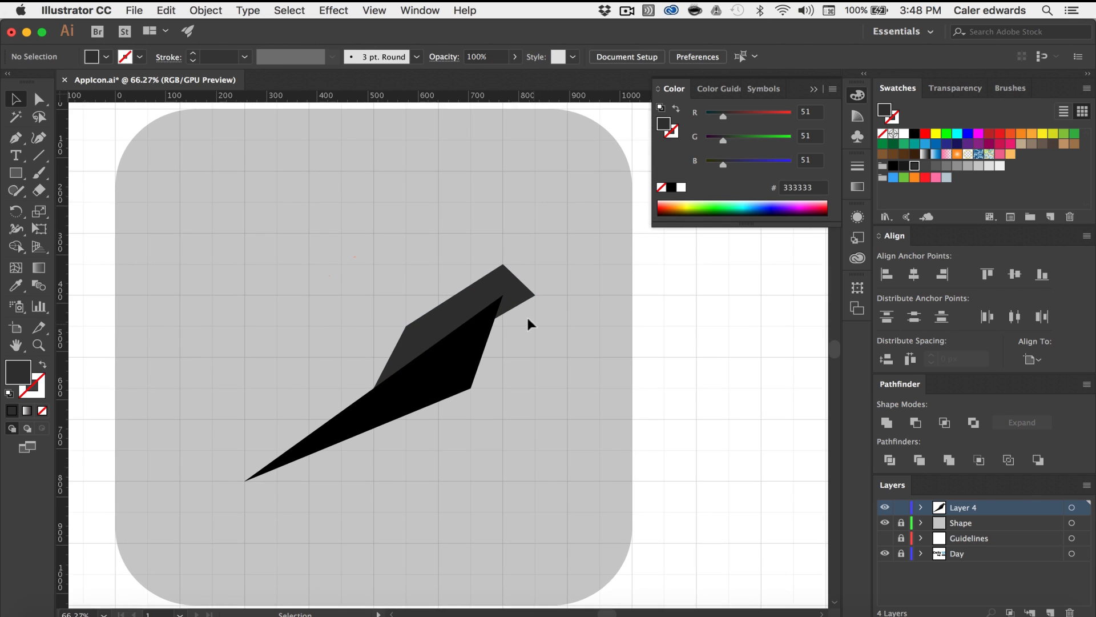
scroll(525, 308, "up", 2)
left_click(504, 289)
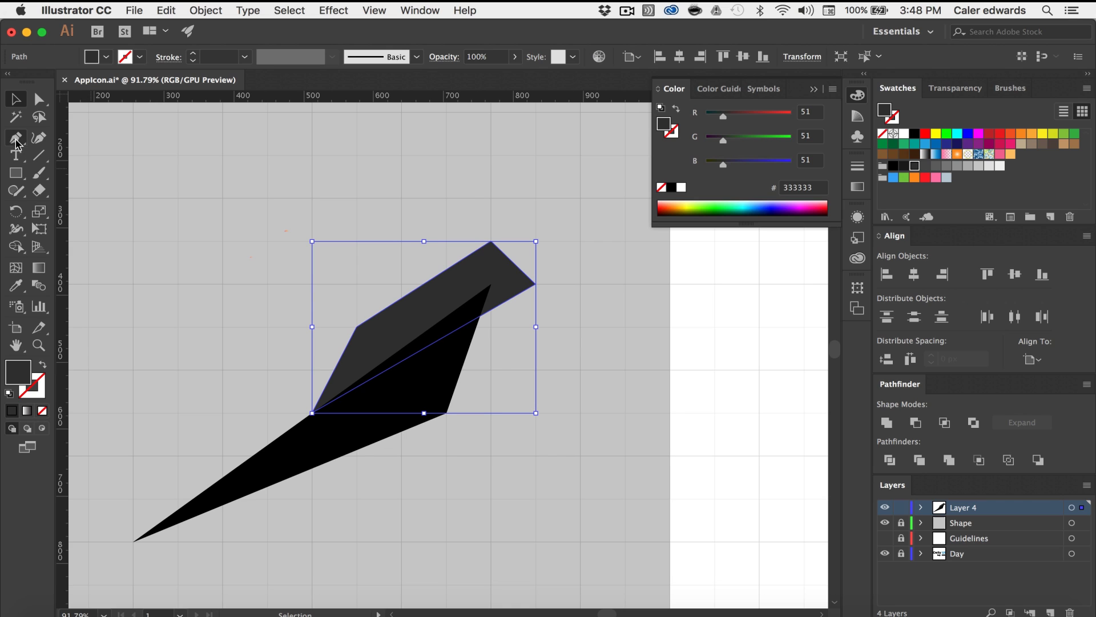
Delete the stray path and draw a closed head polygon with a beak from the body's tip.
key("Delete")
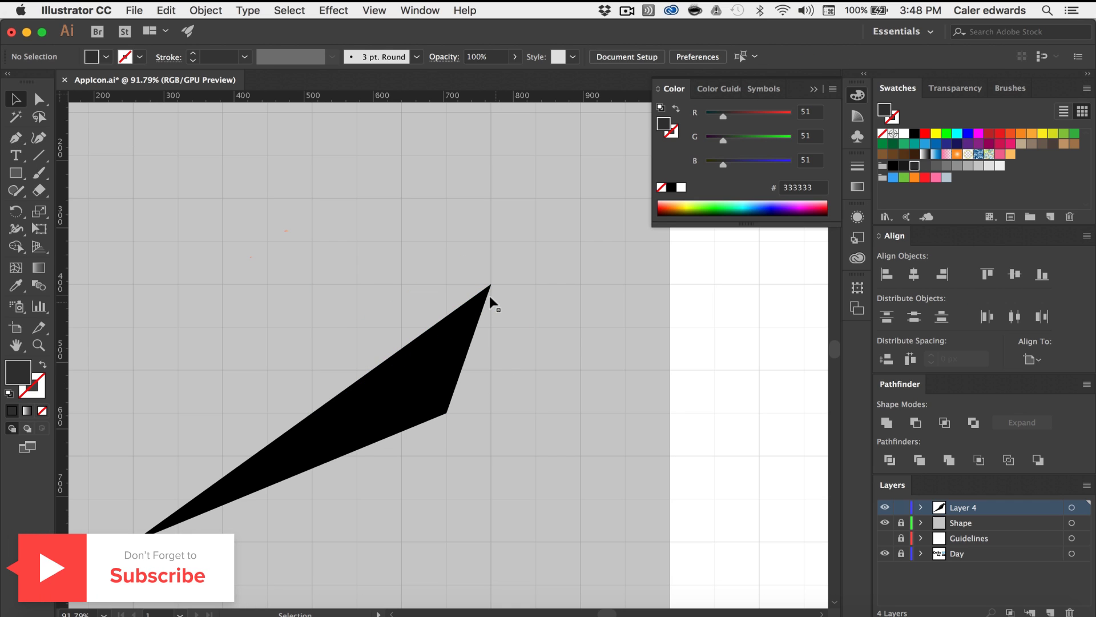
key("p")
left_click(490, 285)
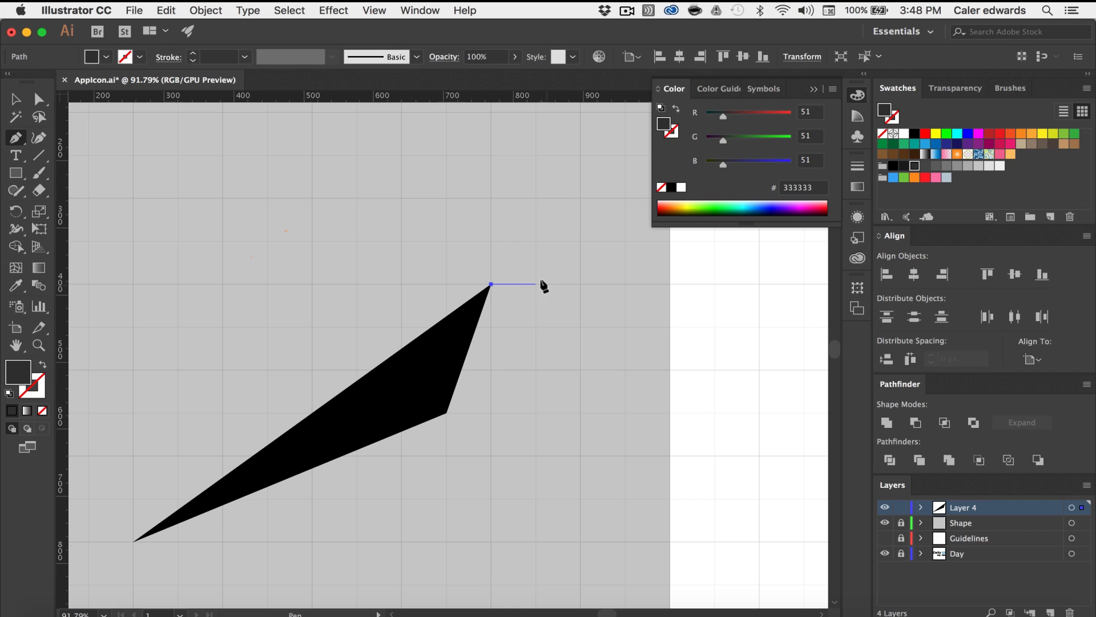
left_click_drag(535, 284, 491, 247)
left_click(490, 242)
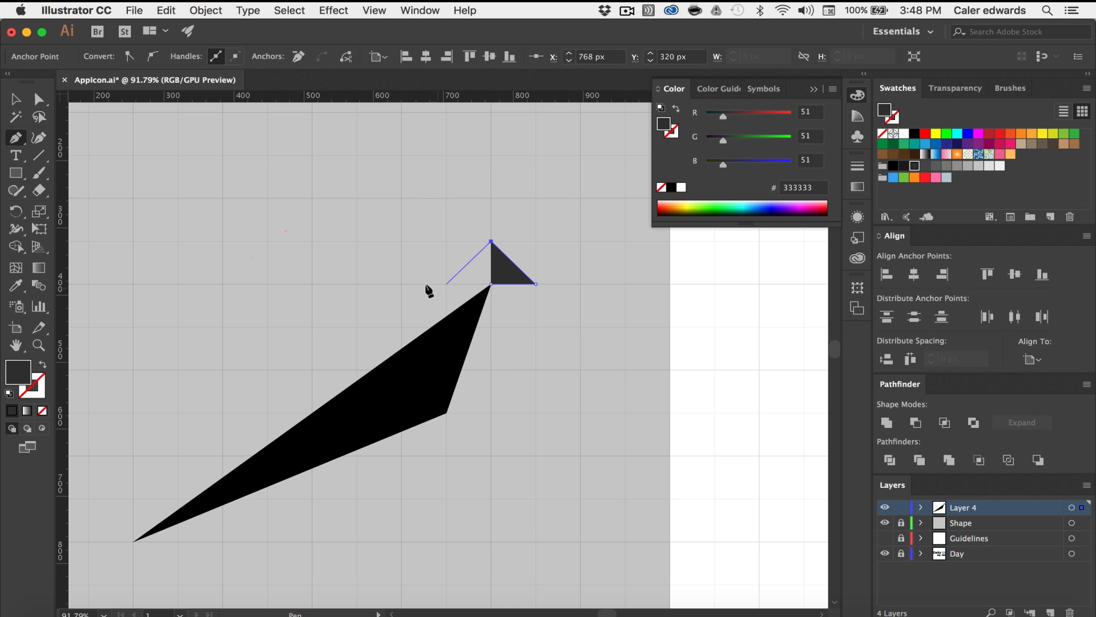
left_click_drag(402, 286, 378, 368)
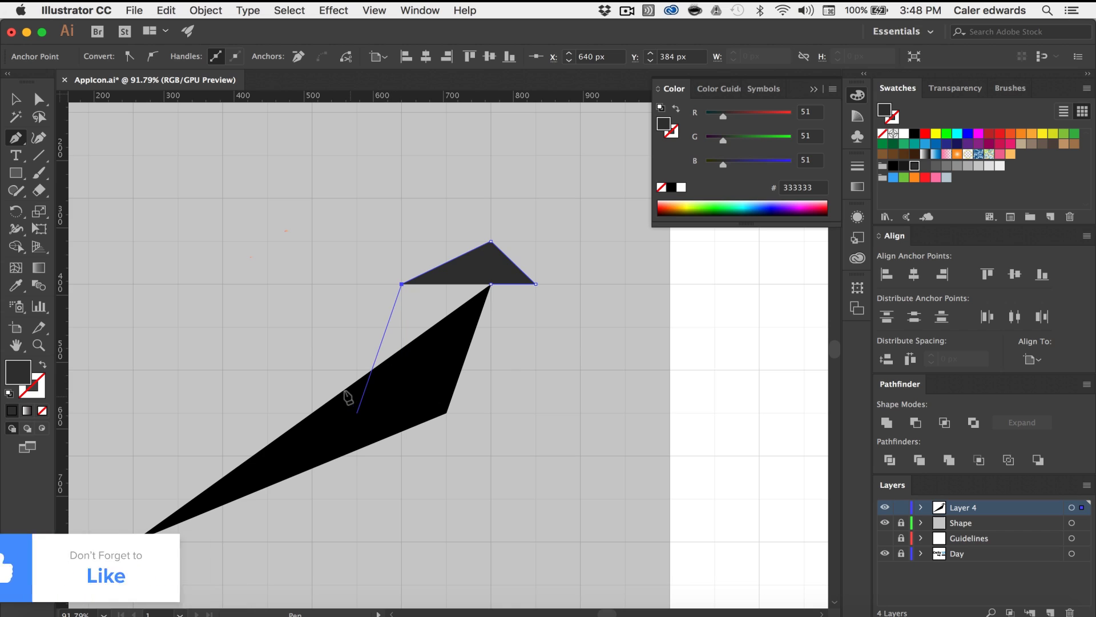
left_click_drag(393, 368, 316, 406)
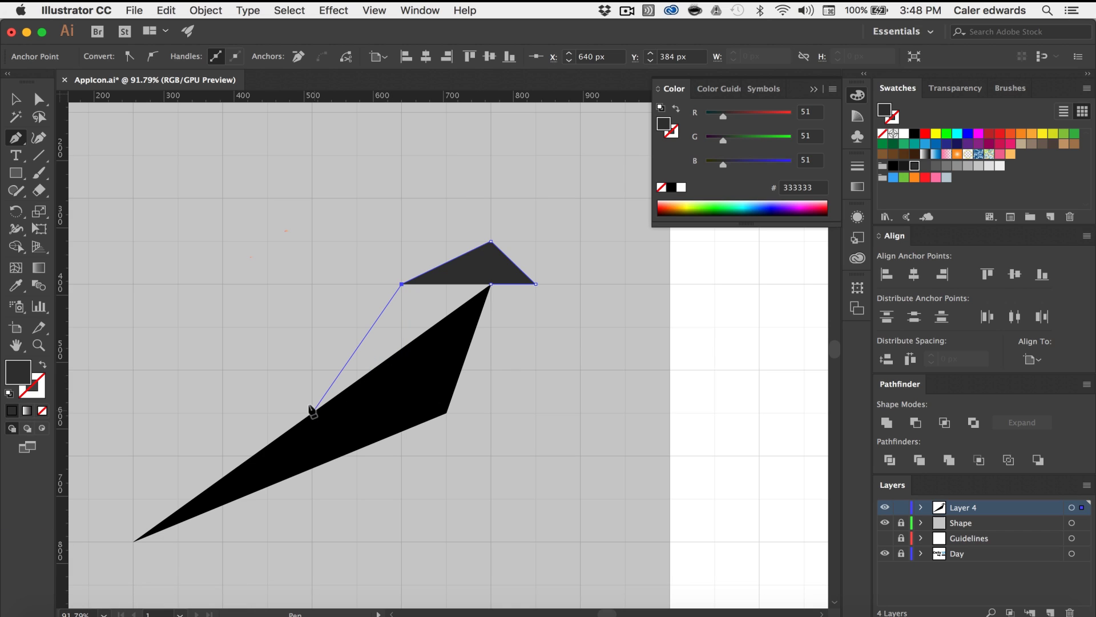
left_click(312, 412)
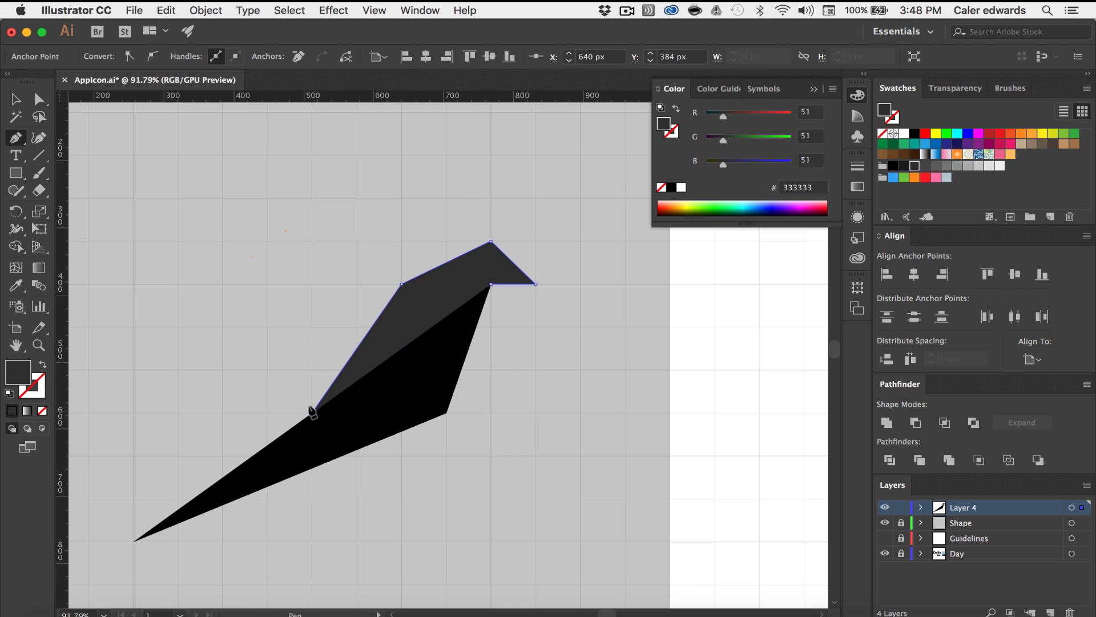
left_click(401, 412)
left_click(485, 285)
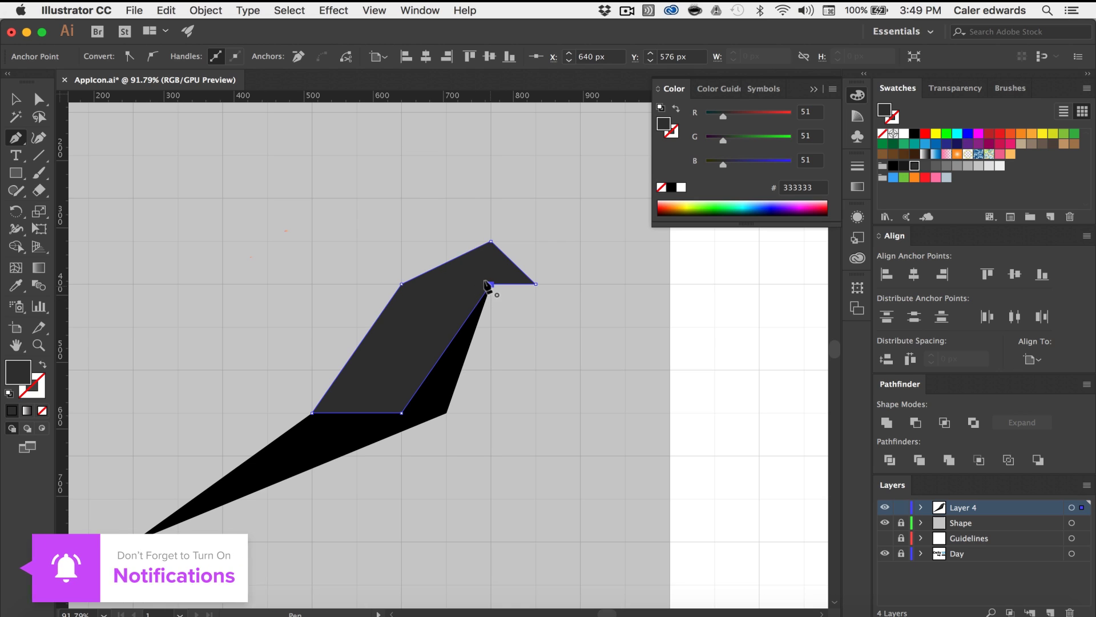
Send the head shape behind the black body and zoom out to the whole icon.
key("v")
right_click(438, 316)
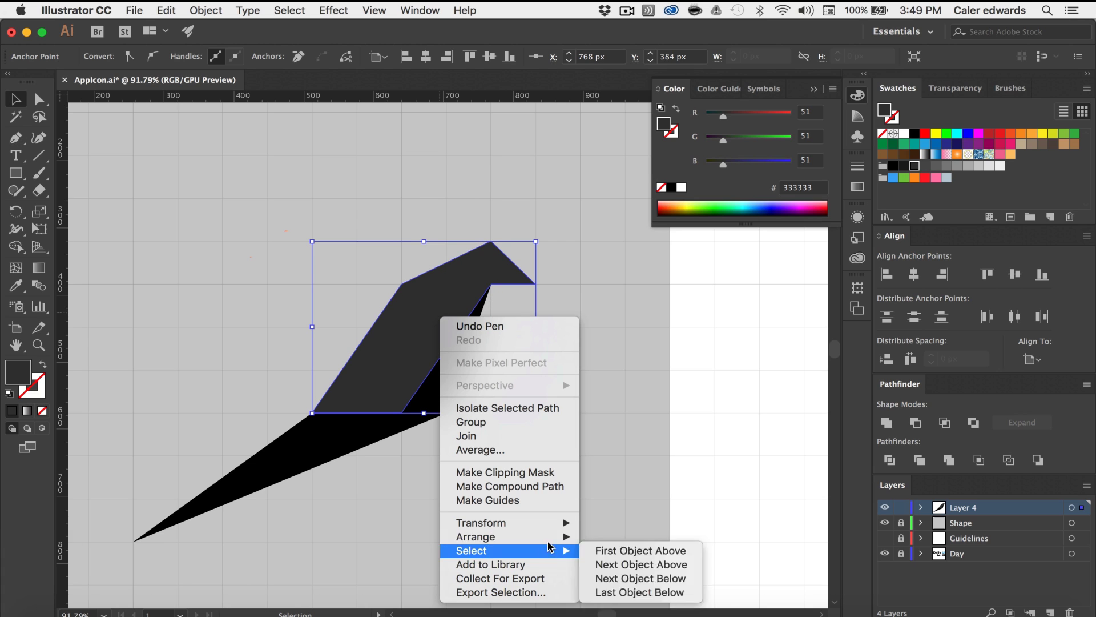
left_click(626, 577)
left_click(589, 398)
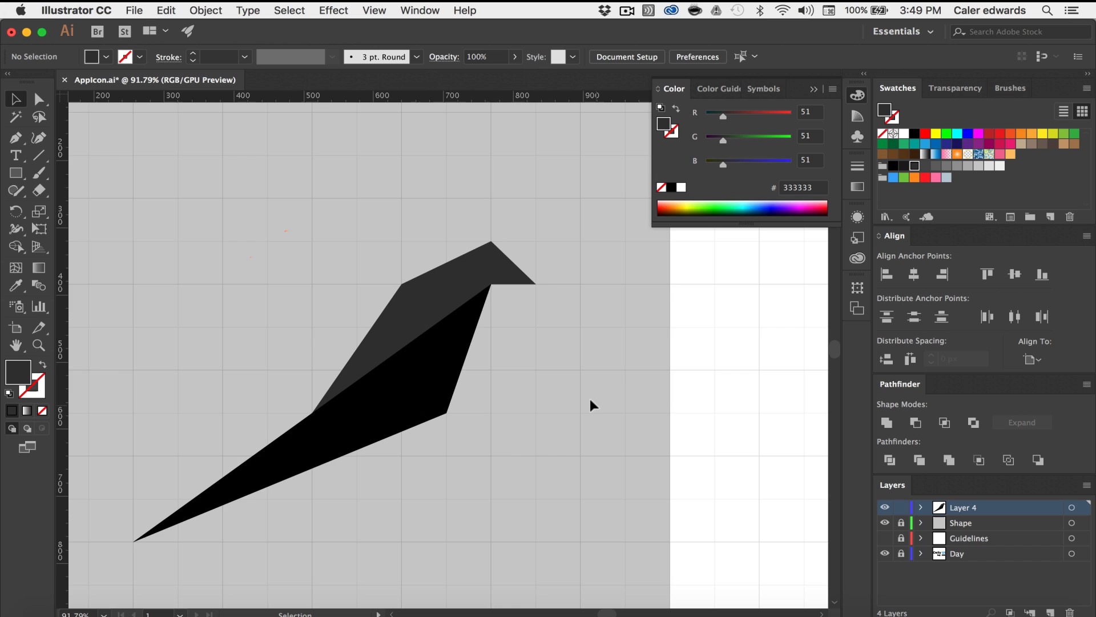
key("super+0")
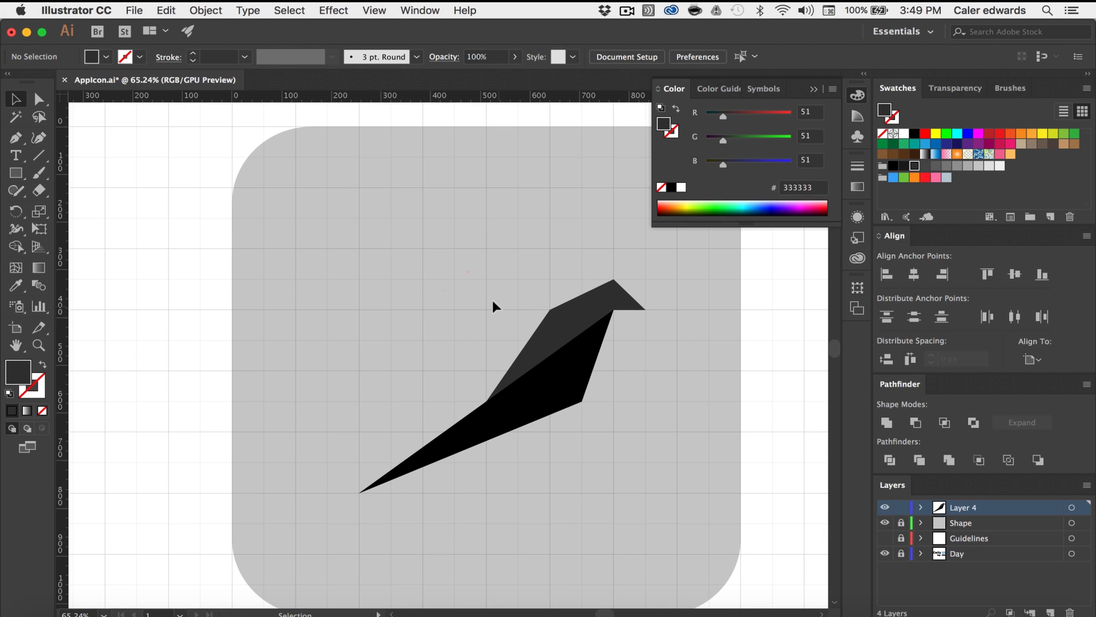
Draw a closed wing polygon with a long pointed tip reaching left from the bird's back.
key("p")
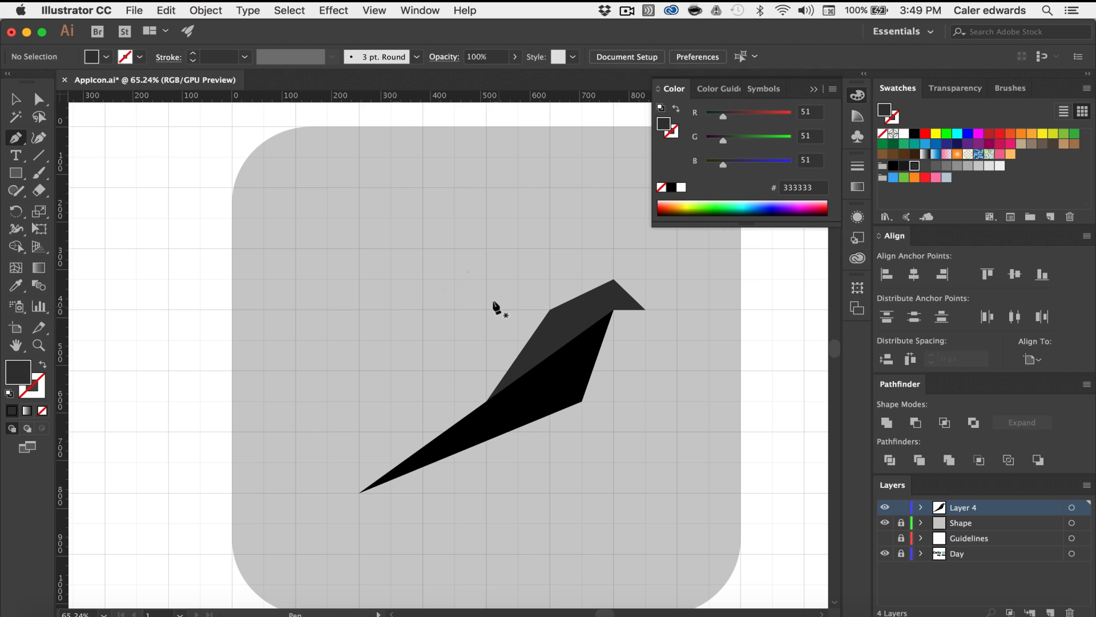
left_click(550, 340)
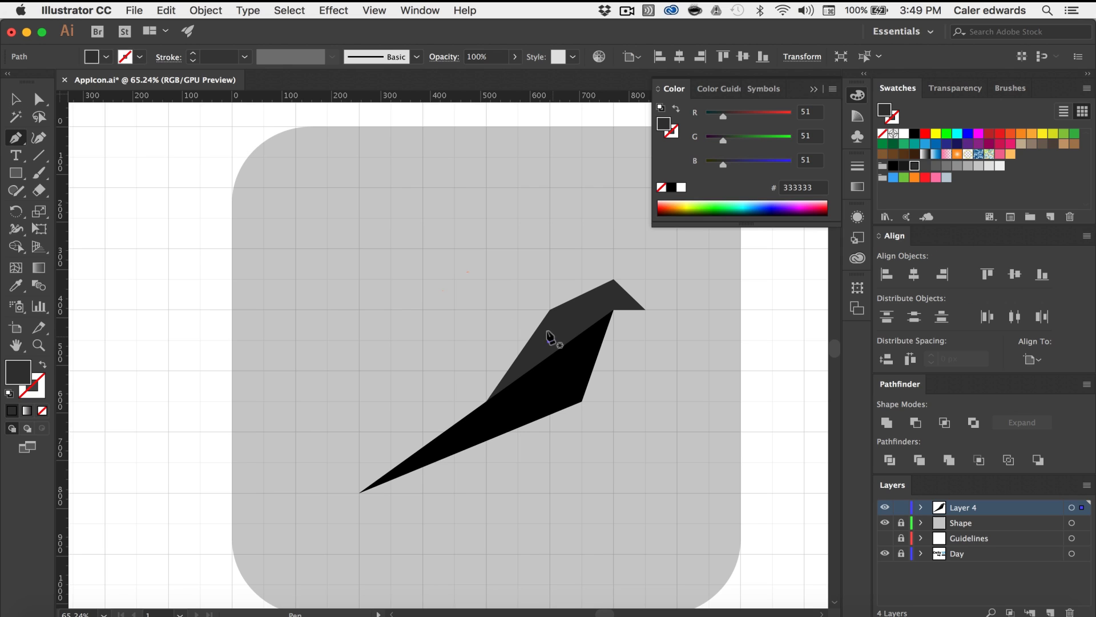
left_click(518, 280)
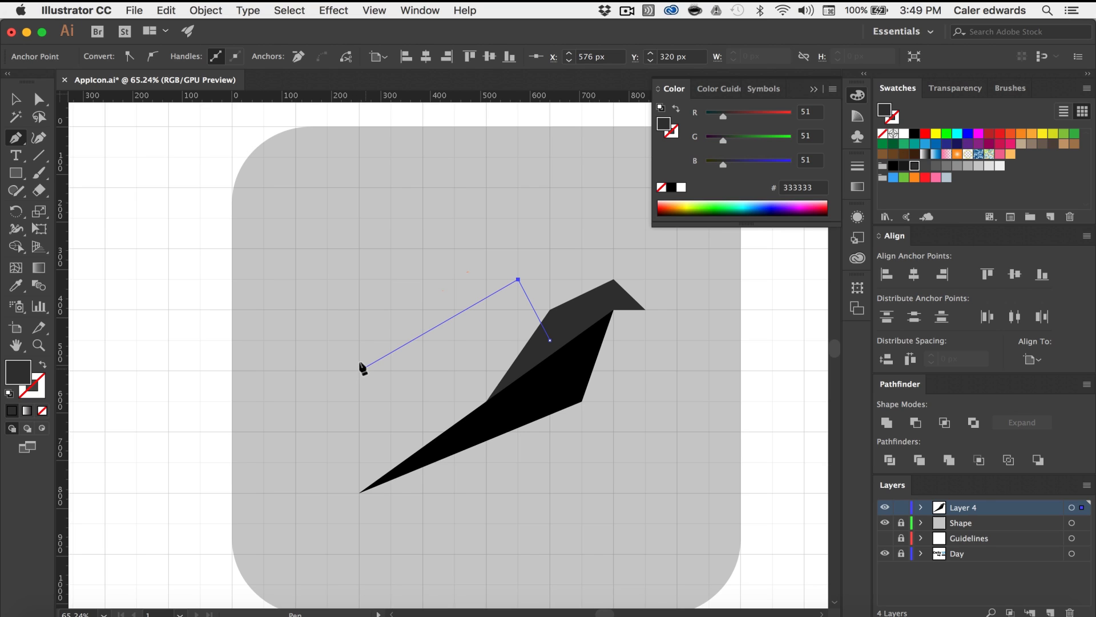
left_click(326, 339)
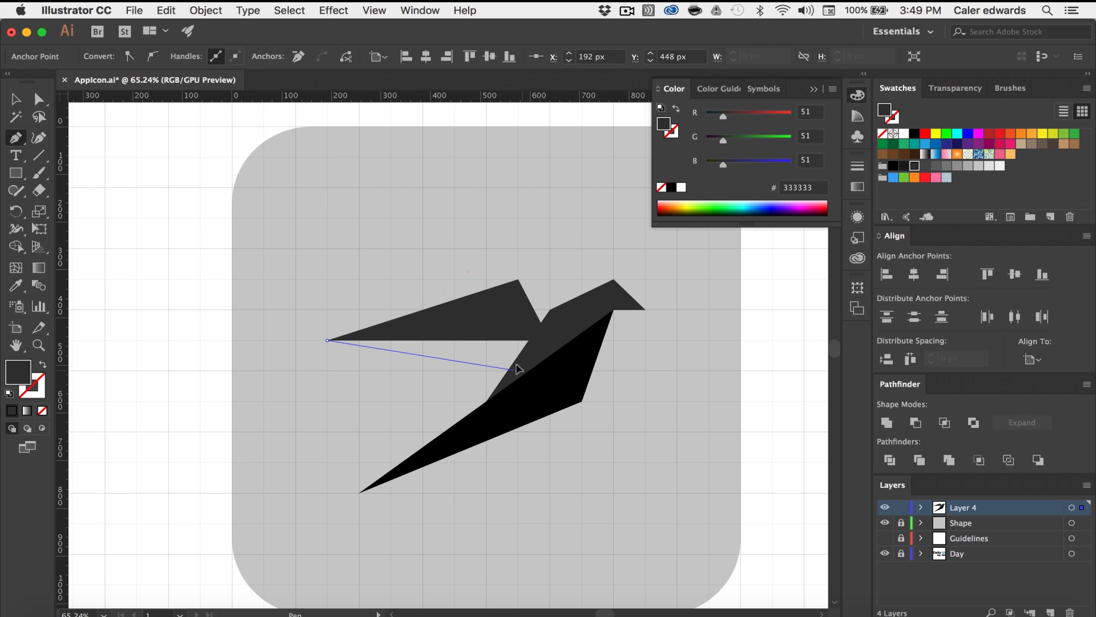
left_click(517, 370)
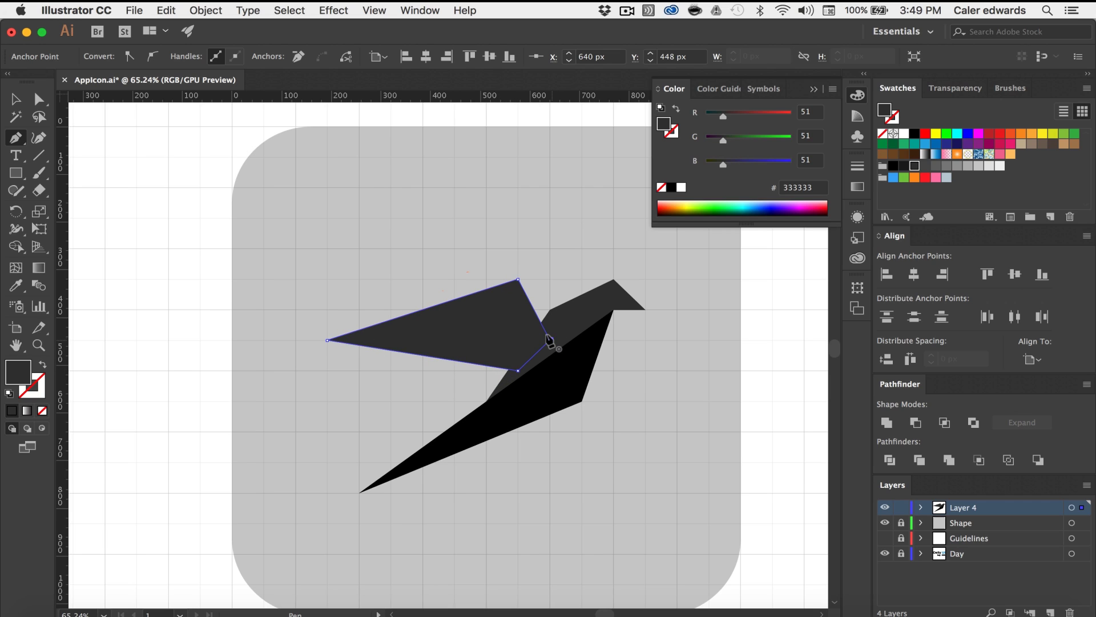
left_click(549, 341)
Send the wing to the back and fill it with medium grey (#4D4D4D).
key("v")
right_click(448, 323)
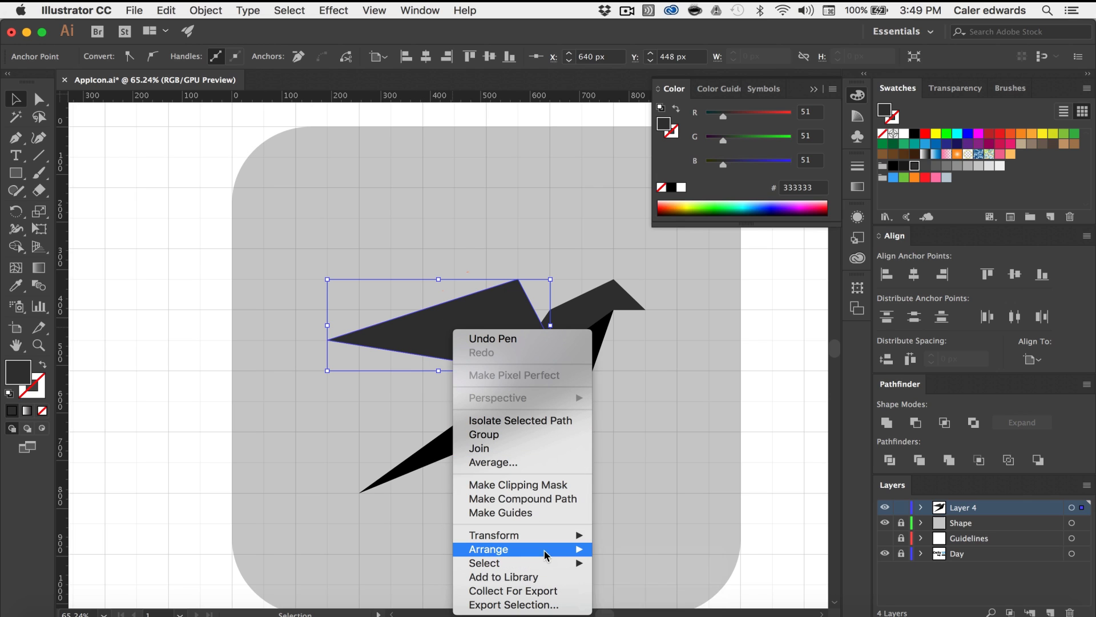
mouse_move(523, 549)
left_click(630, 584)
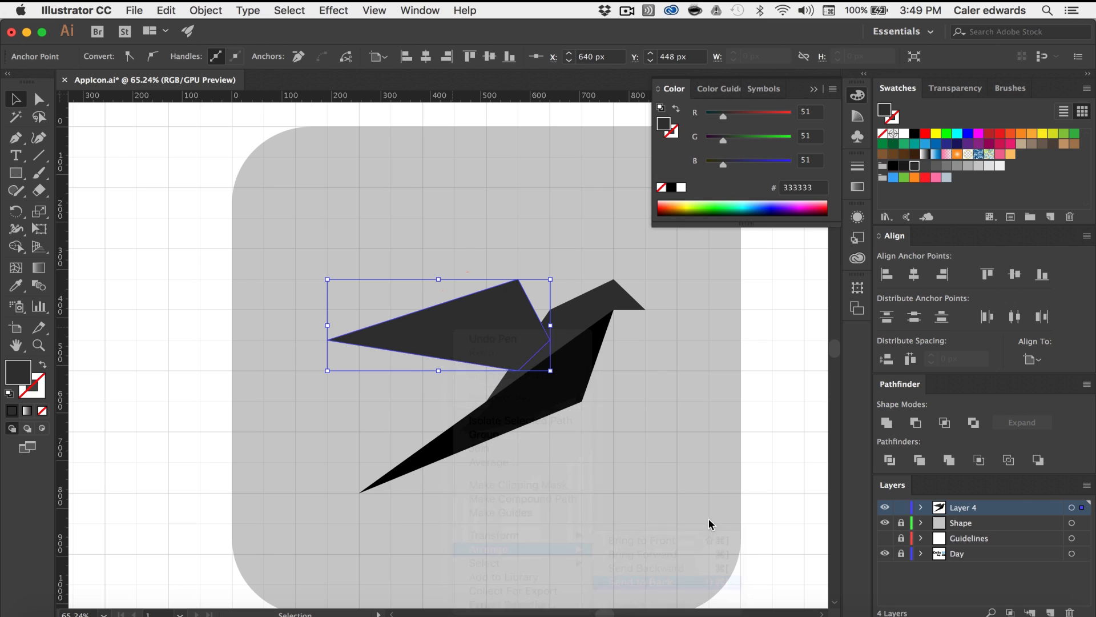
left_click(936, 166)
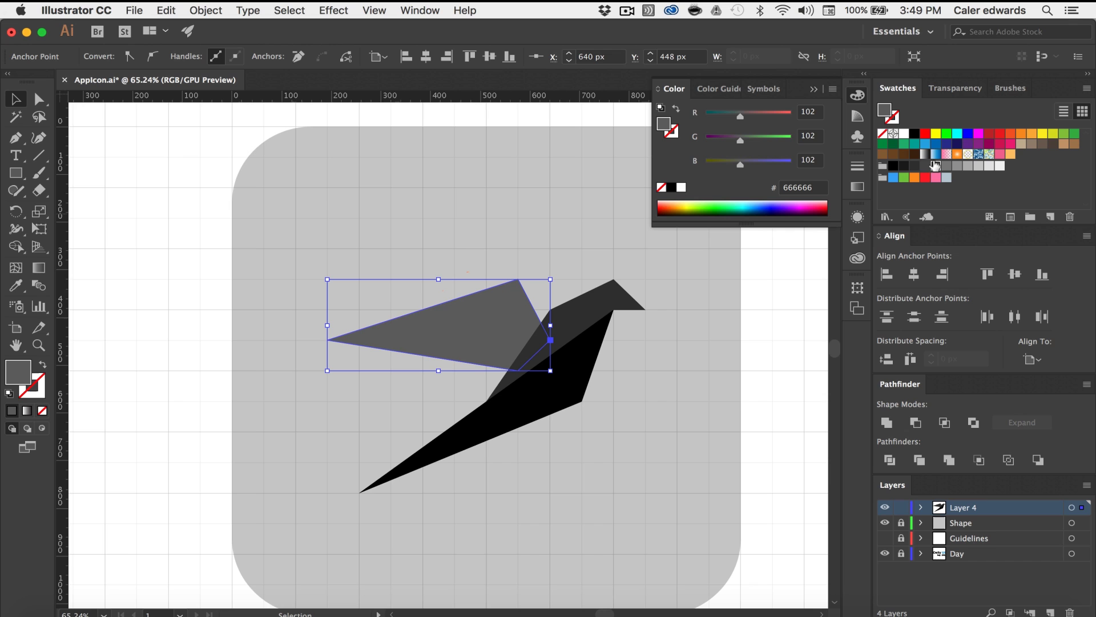
left_click(924, 166)
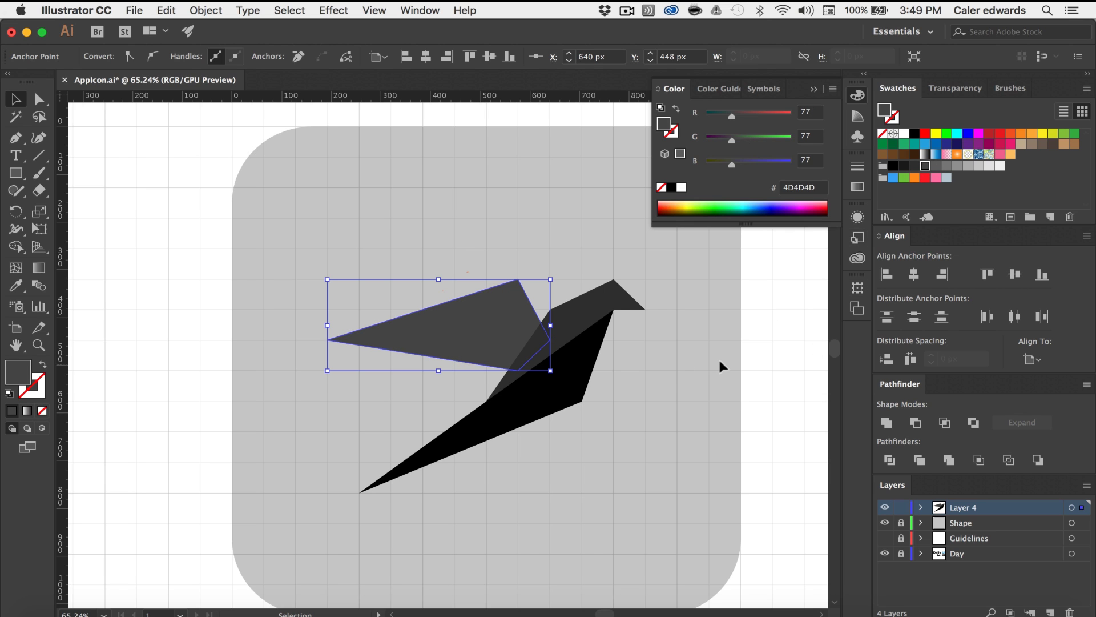
left_click(717, 358)
scroll(718, 358, "down", 3)
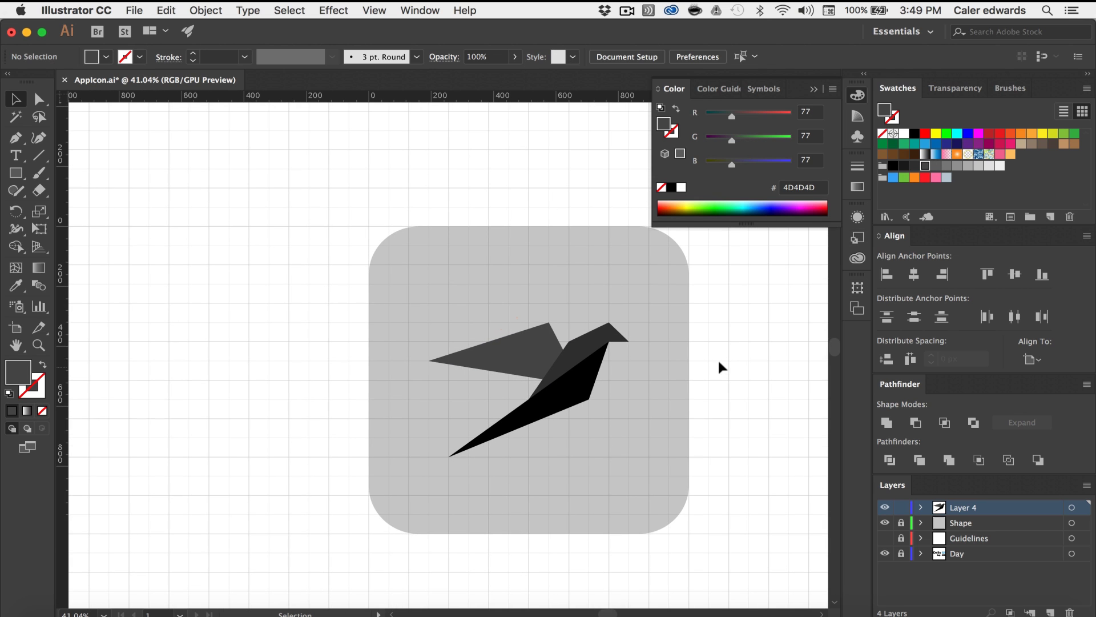
scroll(665, 385, "up", 2)
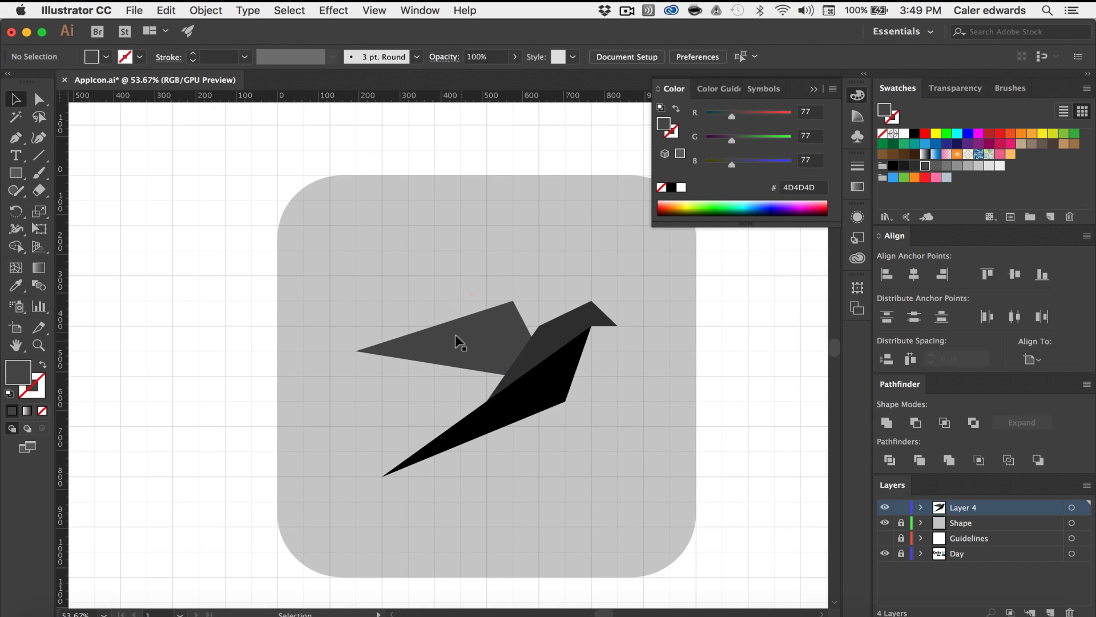
Lower the wing's left tip, shift its top point right, and level the bottom edge.
key("a")
left_click_drag(357, 350, 357, 375)
left_click(459, 387)
mouse_move(513, 301)
left_mouse_down()
mouse_move(538, 301)
mouse_move(516, 274)
left_mouse_up()
scroll(455, 387, "up", 3)
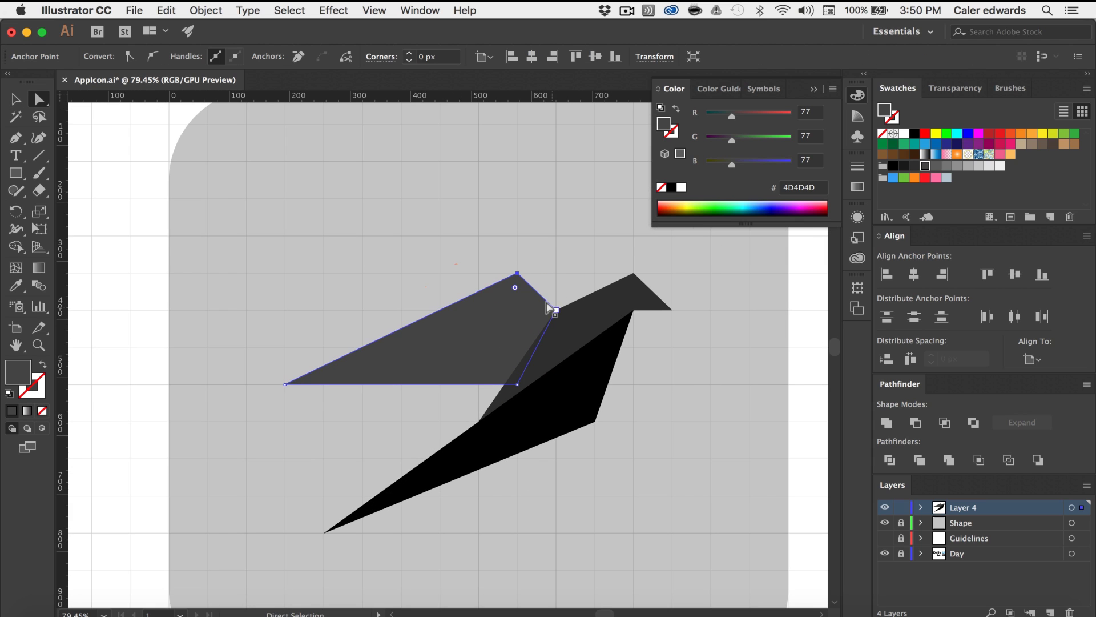
left_click_drag(285, 384, 323, 456)
left_click(632, 465)
scroll(632, 465, "down", 4)
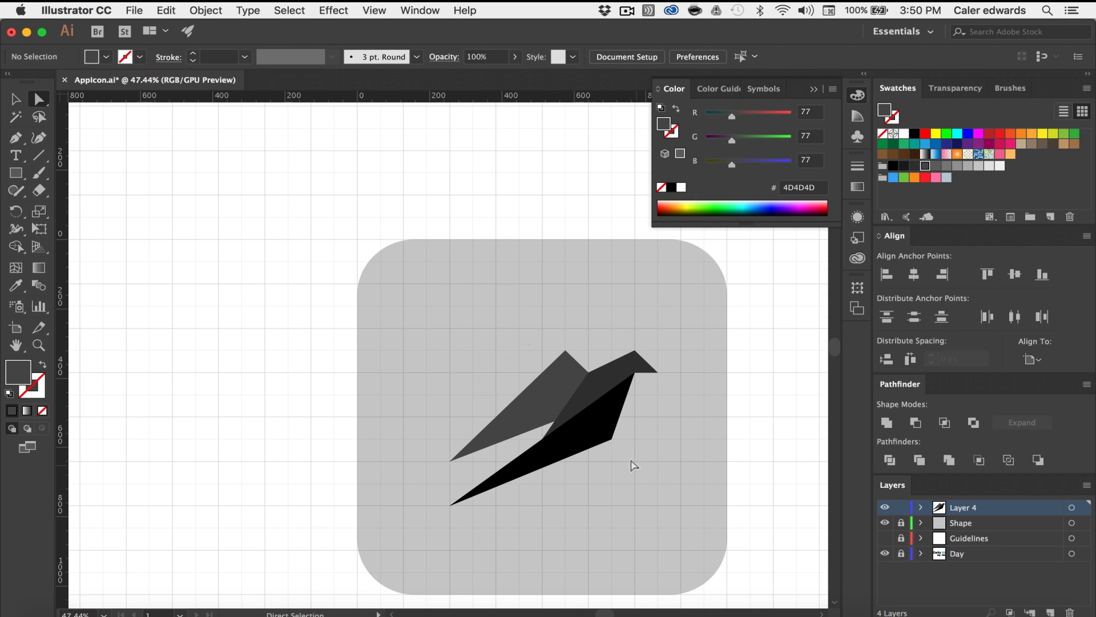
left_click_drag(450, 460, 427, 416)
left_click(458, 441)
scroll(494, 450, "up", 3)
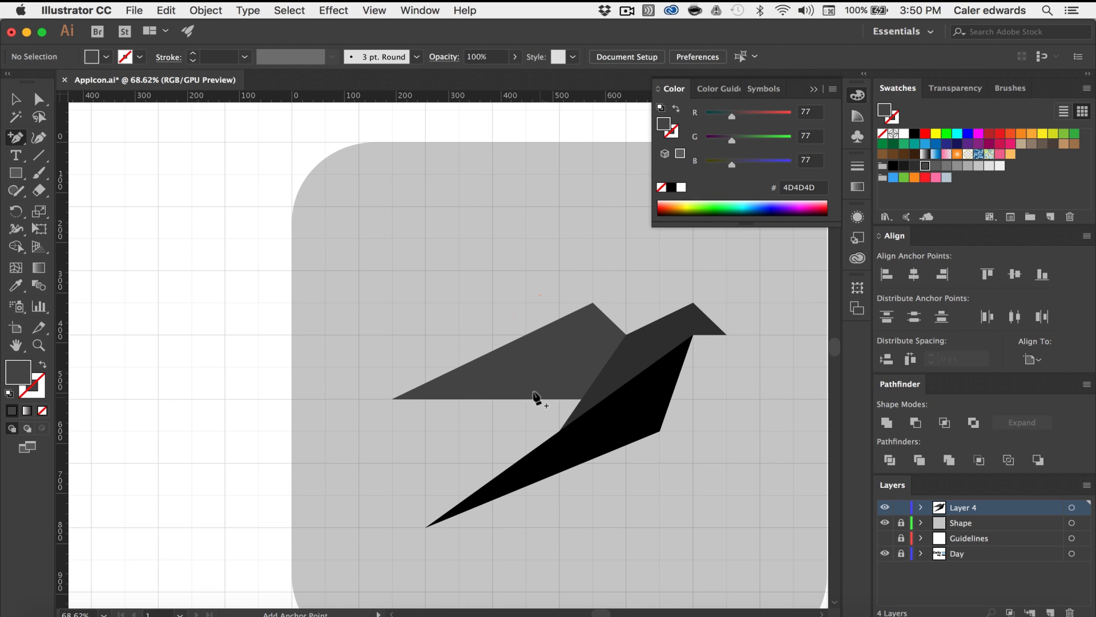
left_click(533, 400)
left_click_drag(521, 399, 557, 382)
key("ctrl+z")
key("ctrl+z")
scroll(747, 442, "down", 3)
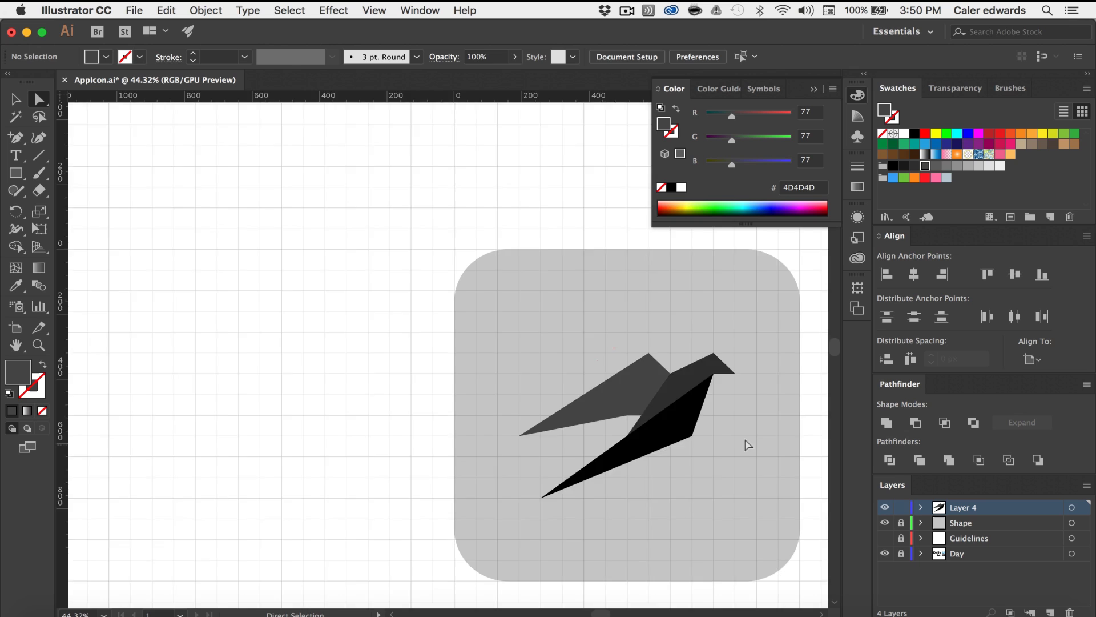
scroll(563, 385, "up", 4)
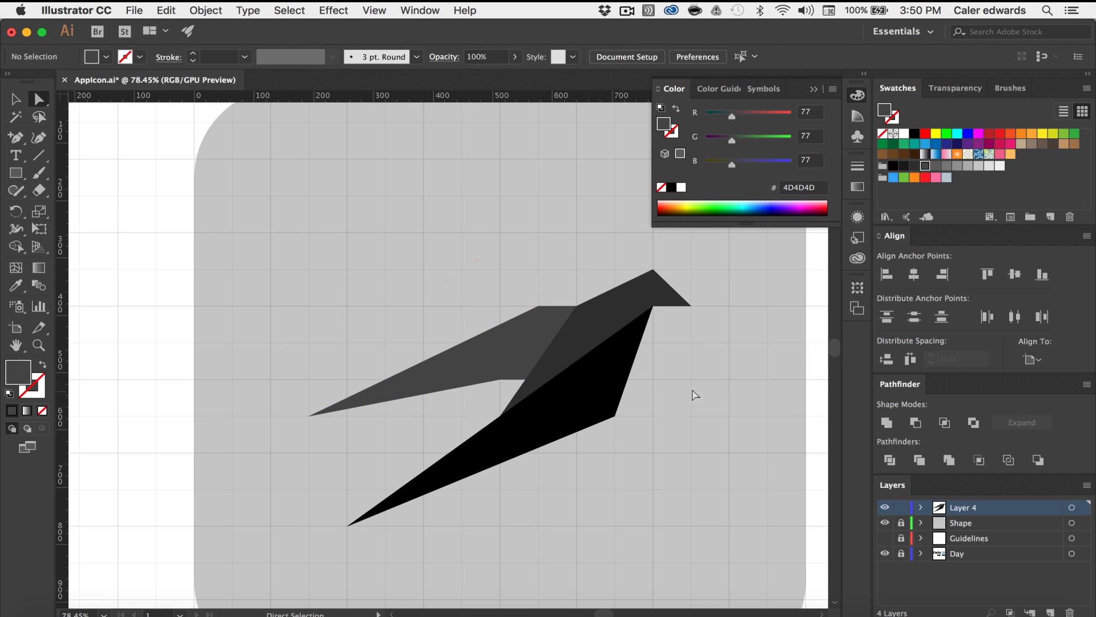
Move the wing's top point left and down and raise its upper-left point.
left_click(575, 269)
left_click_drag(575, 269, 538, 270)
left_click(660, 367)
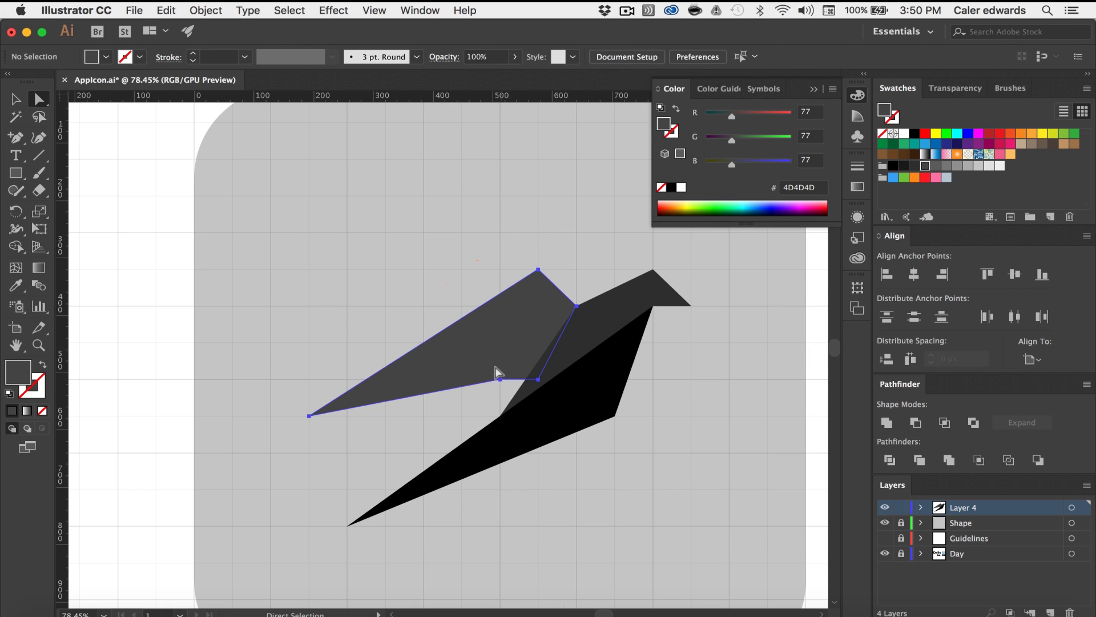
left_click_drag(314, 416, 306, 414)
scroll(549, 385, "down", 1)
left_click(548, 385)
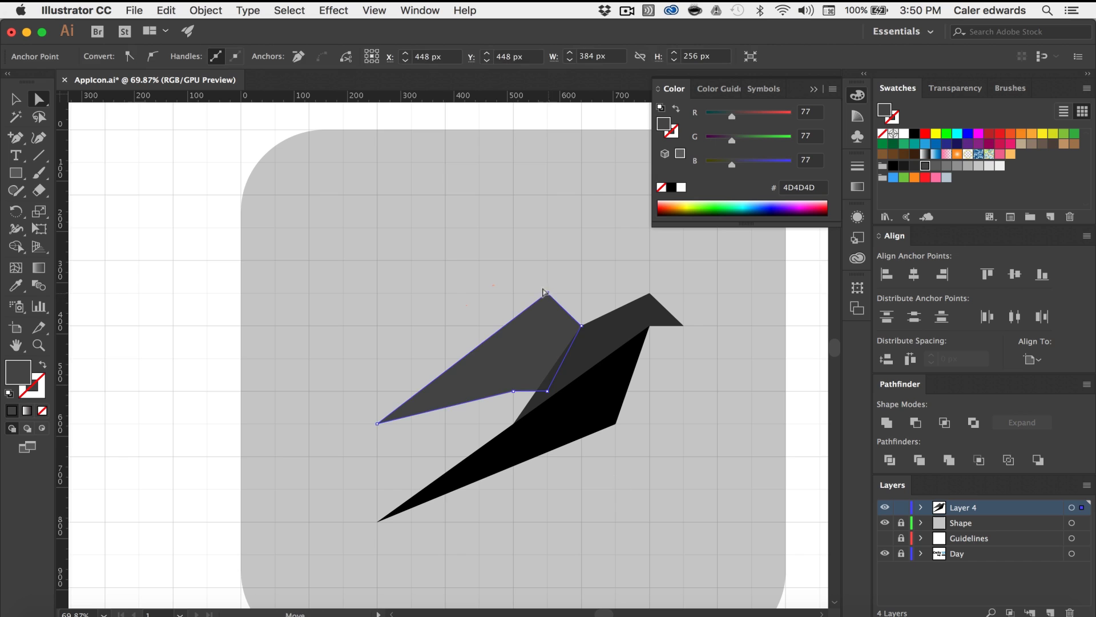
left_click_drag(547, 294, 514, 326)
left_click(534, 497)
scroll(534, 497, "right", 3)
scroll(534, 497, "down", 2)
left_click(436, 354)
left_click_drag(436, 288, 470, 255)
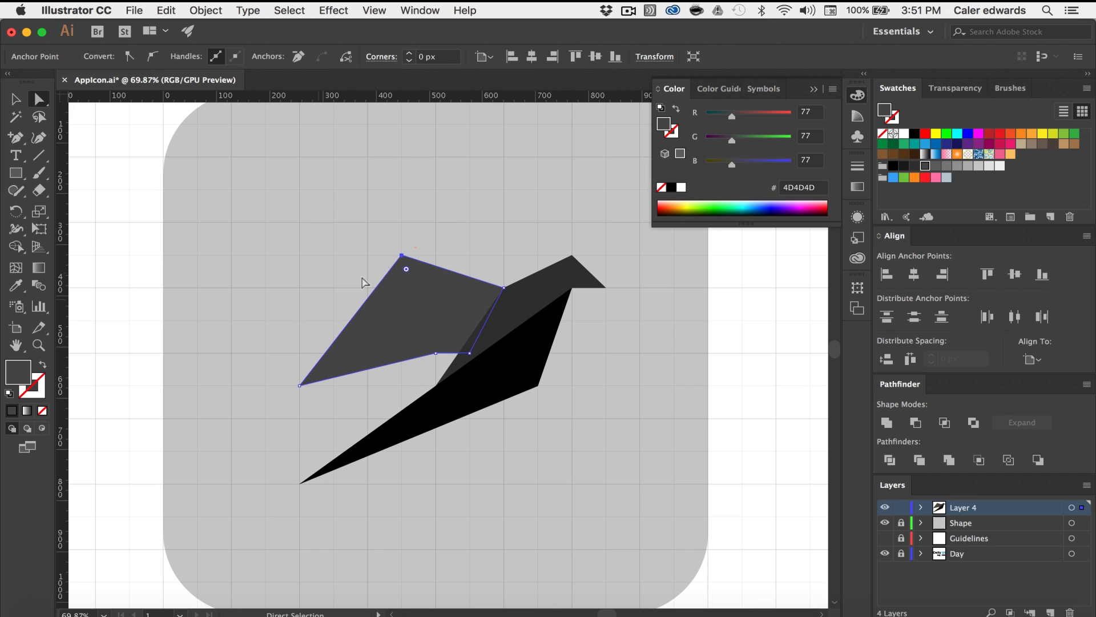
left_click(563, 397)
Try moving the wing's lower point and left tip, undoing both adjustments.
left_click(469, 256)
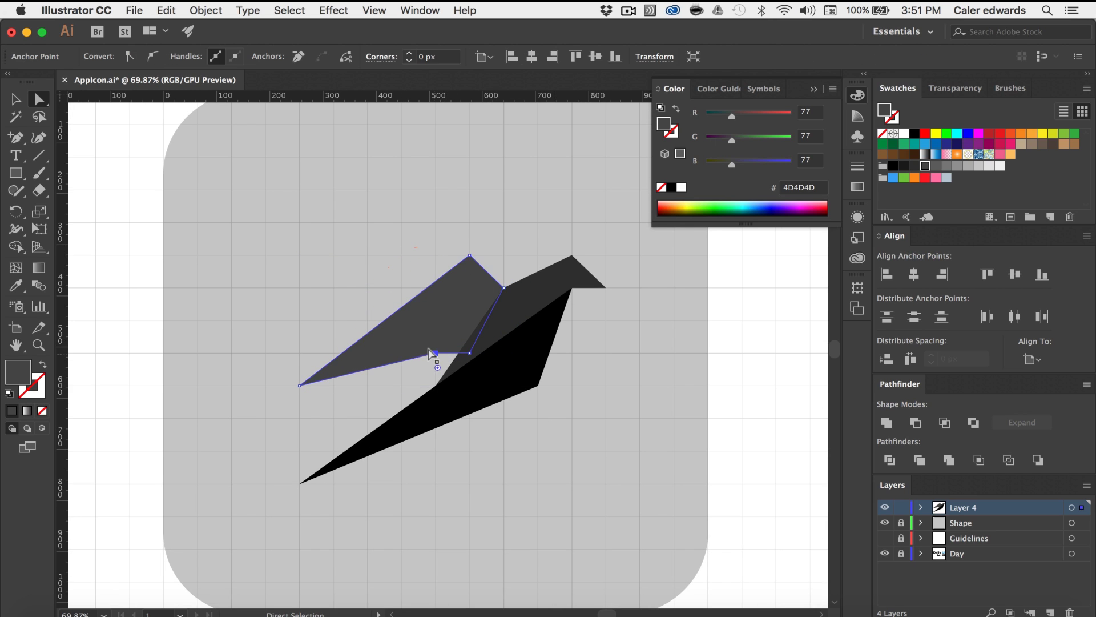
left_click_drag(436, 353, 436, 384)
scroll(543, 465, "down", 1)
key("super+z")
scroll(333, 423, "up", 2)
mouse_move(332, 423)
left_mouse_down()
mouse_move(284, 343)
mouse_move(318, 408)
left_mouse_up()
scroll(383, 483, "down", 1)
key("super+z")
scroll(674, 479, "down", 2)
scroll(613, 422, "up", 1)
Apply a pink-to-orange linear gradient to the lower black wing.
left_click(569, 367)
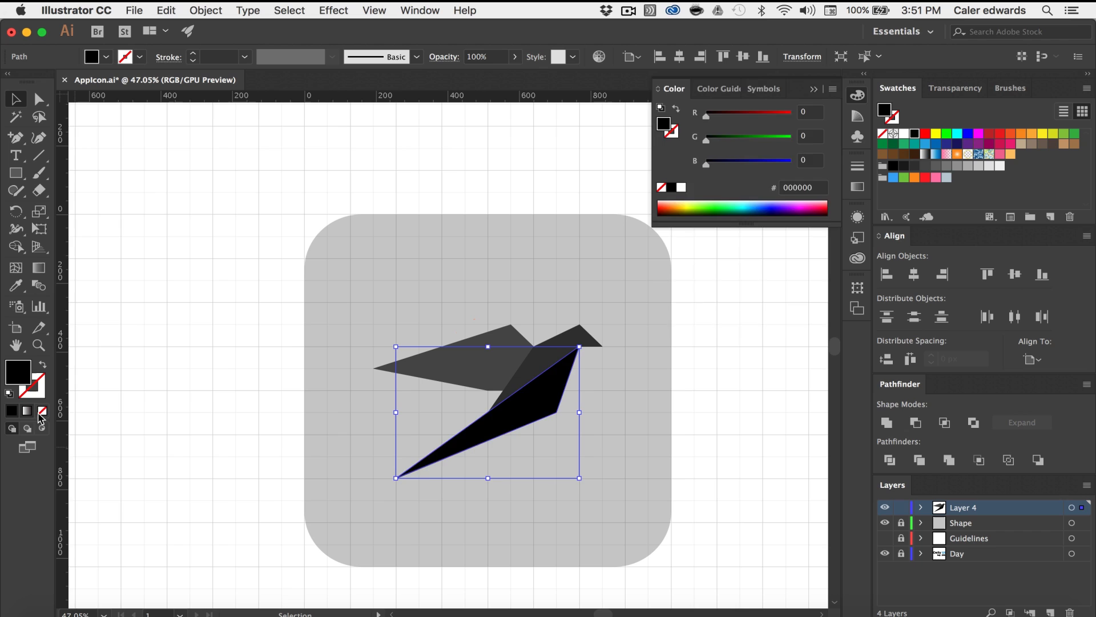
key("period")
left_click(780, 182)
left_click(745, 195)
double_click(667, 276)
left_click(719, 339)
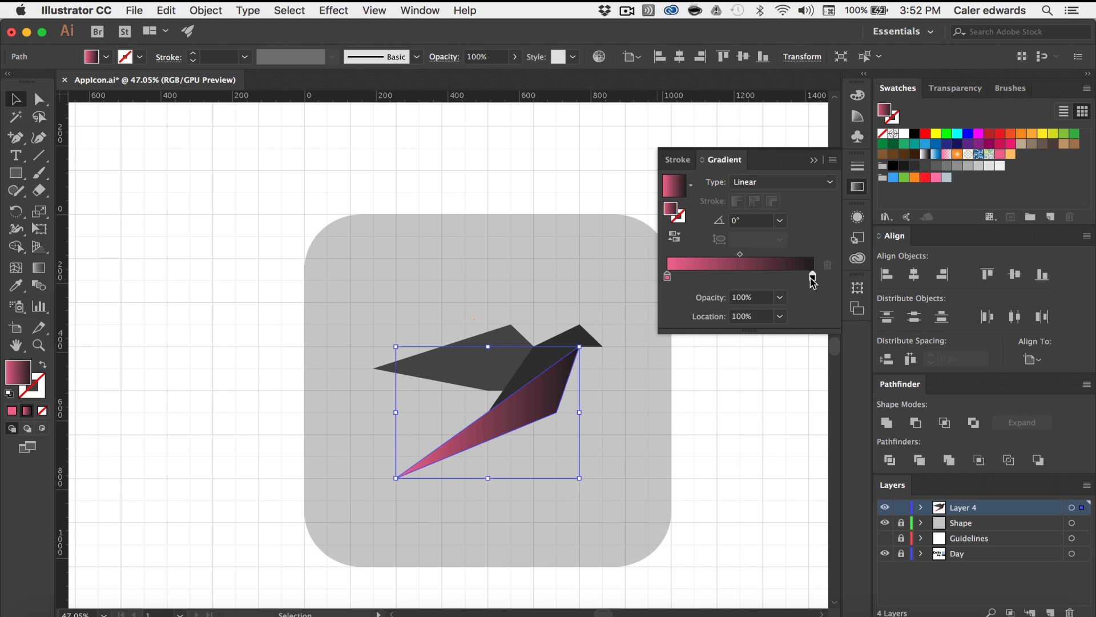
double_click(813, 276)
left_click(754, 322)
left_click(592, 232)
scroll(614, 428, "up", 1)
Give the upper wing the pink-to-orange gradient running vertically.
left_click(500, 337)
left_click(400, 335)
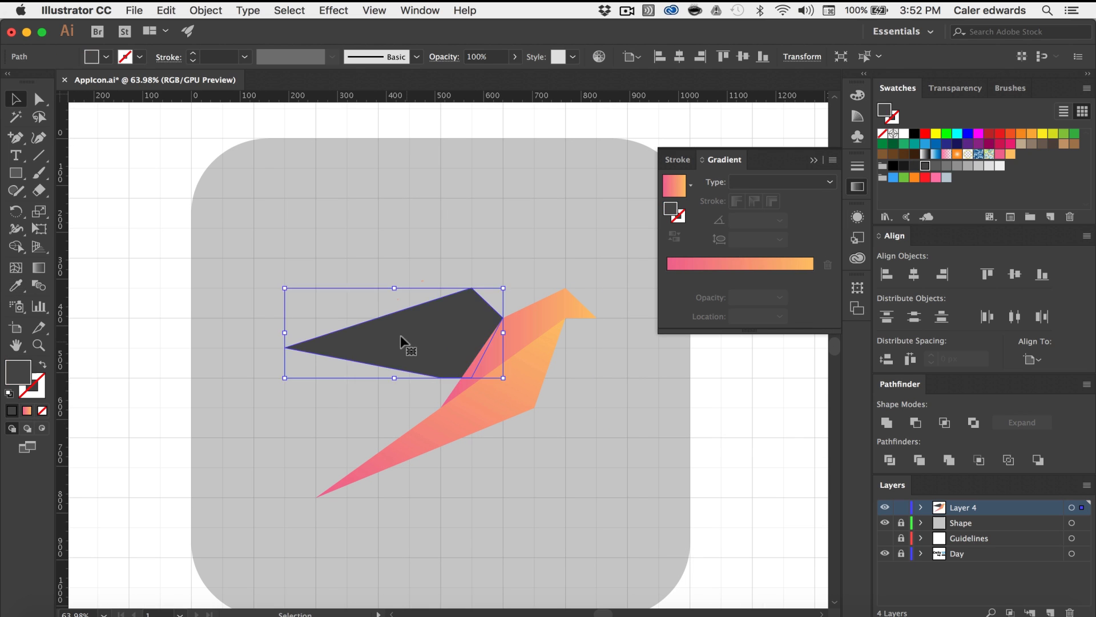
key("period")
left_click(554, 438)
left_click(482, 349)
left_click(780, 221)
left_click(802, 484)
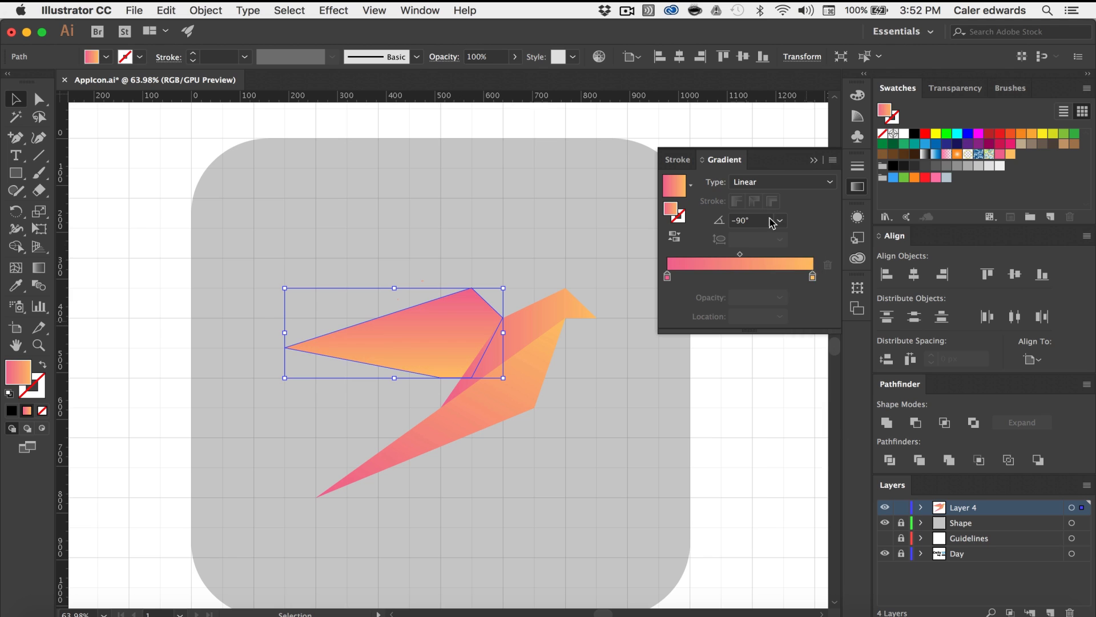
Show the transparency grid, unlock the Shape layer, and fill the rounded square white.
left_click(522, 359)
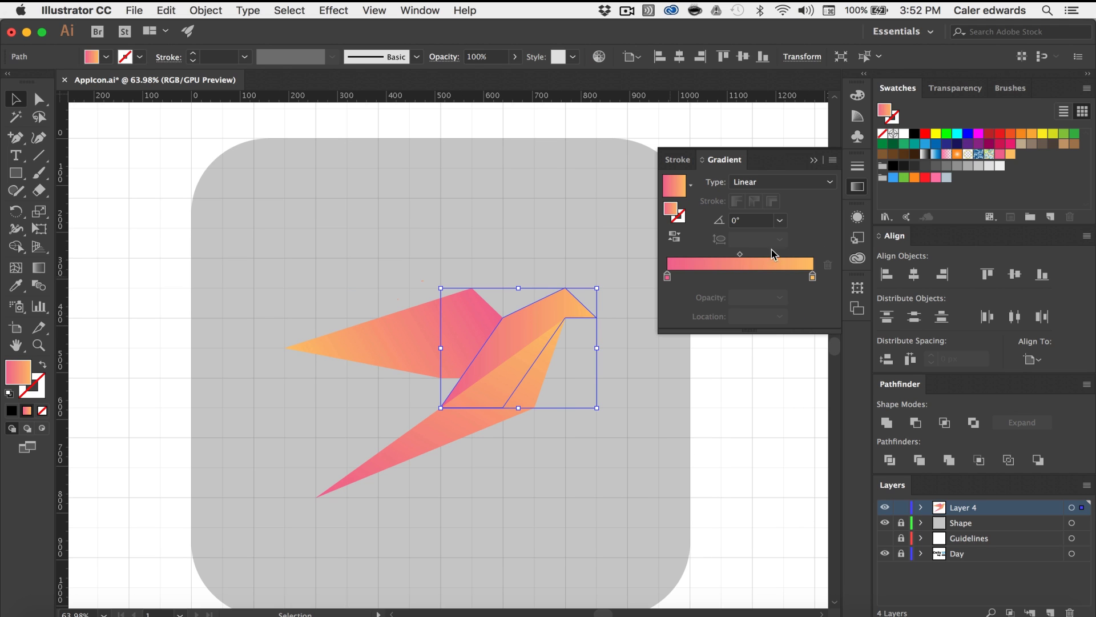
left_click(588, 441)
scroll(588, 441, "down", 2)
scroll(330, 358, "down", 2)
key("super+shift+d")
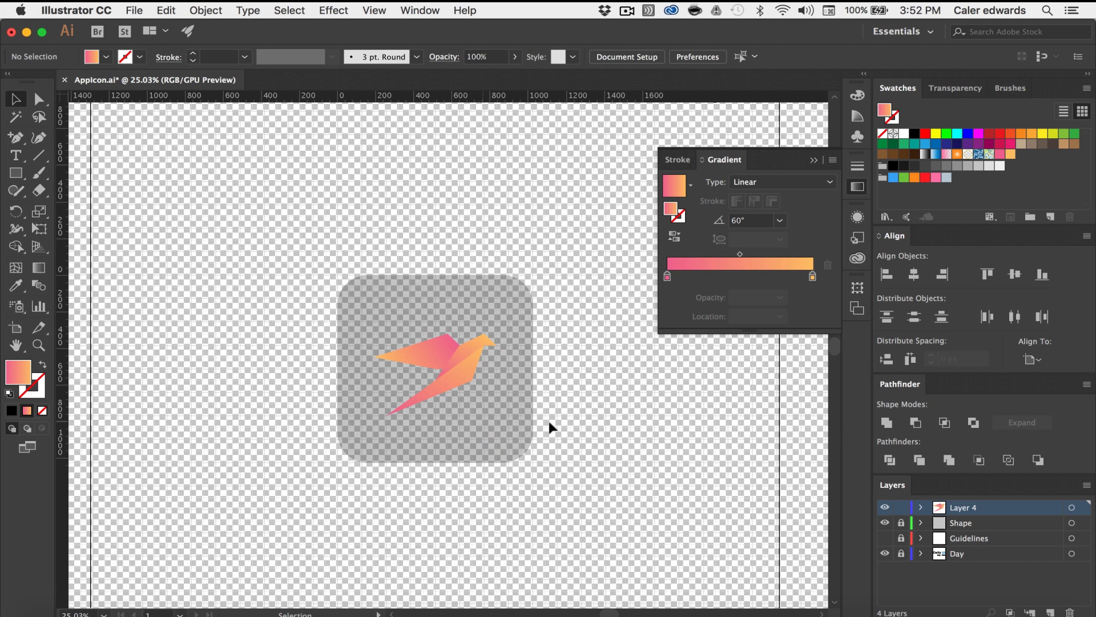
left_click(900, 522)
left_click(458, 414)
left_click(914, 133)
Apply a radial gradient to the rounded square.
left_click(691, 368)
scroll(692, 369, "up", 3)
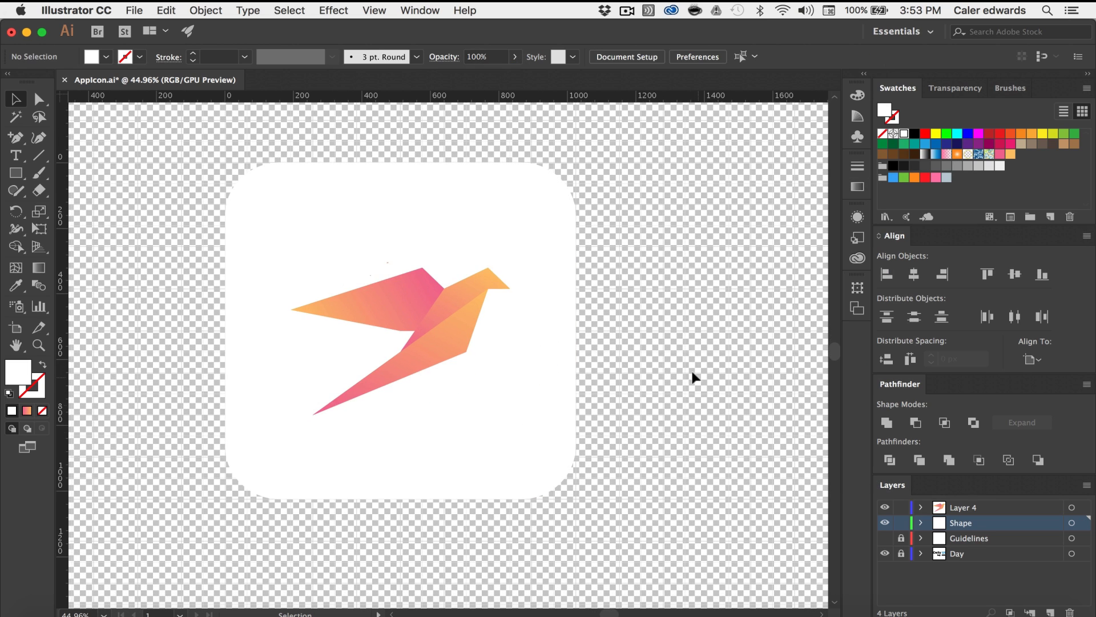
left_click(428, 360)
left_click(858, 187)
left_click(690, 186)
left_click(781, 183)
left_click(748, 217)
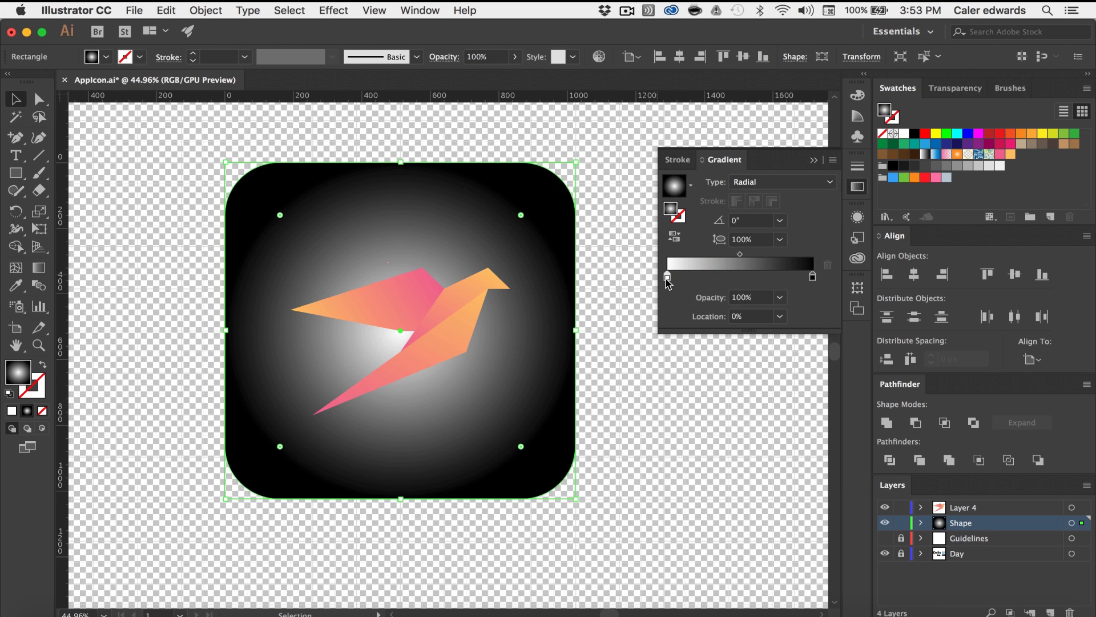
Set the radial gradient's stops to pure white using RGB values.
double_click(667, 277)
left_click(742, 356)
left_click(615, 328)
left_click(649, 402)
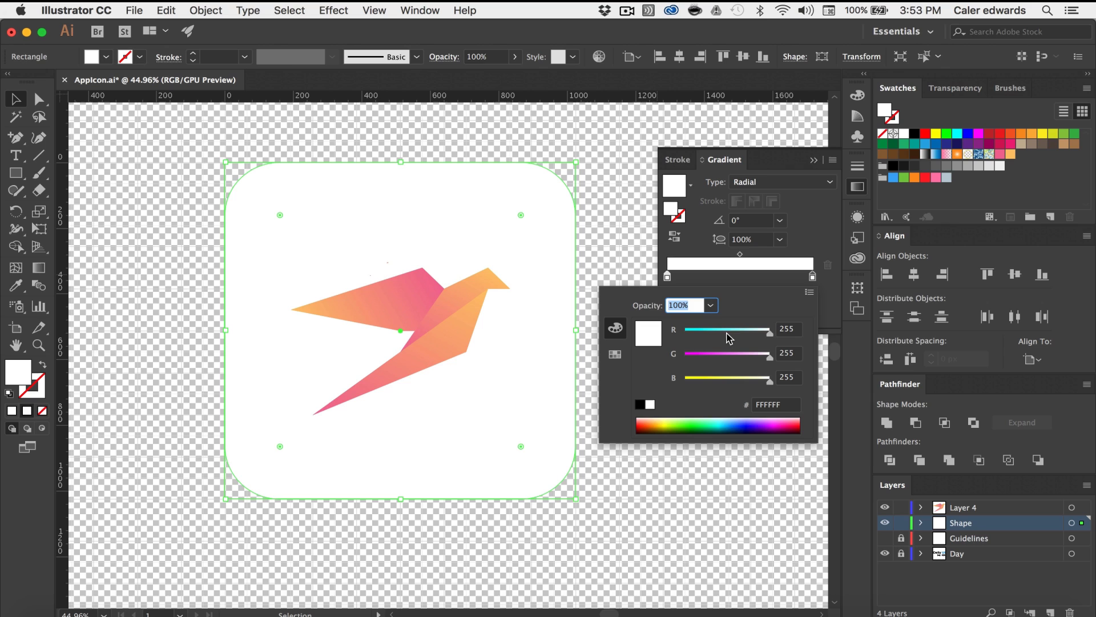
left_click(808, 292)
left_click(615, 354)
left_click(744, 353)
left_click(684, 402)
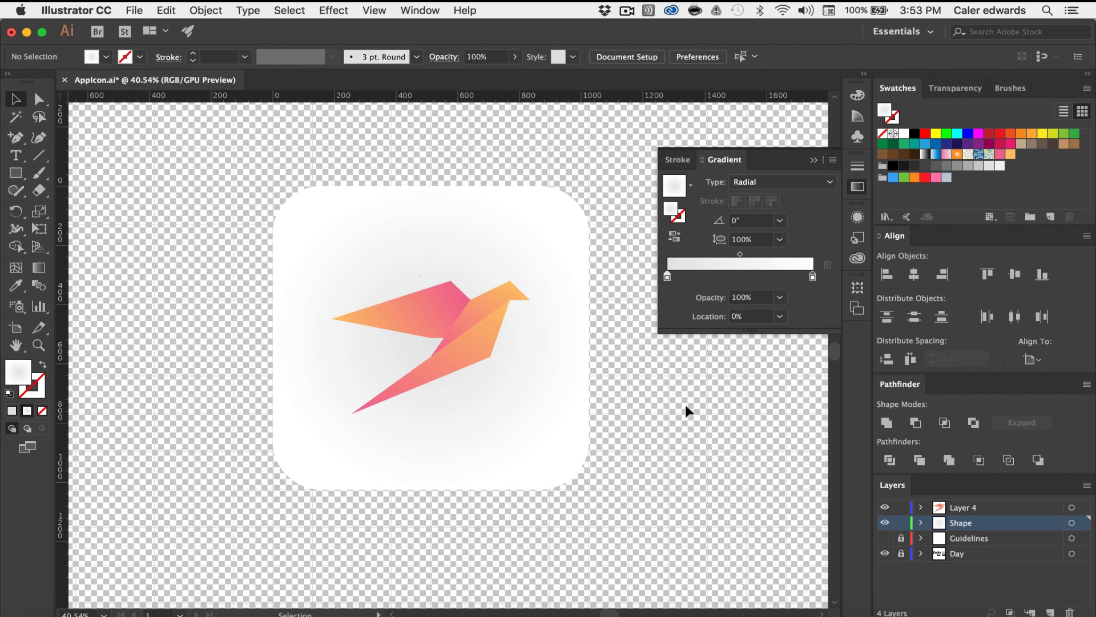
Open and close the fill colour picker, then select and deselect the bird.
left_click(12, 410)
double_click(17, 373)
left_click(1023, 232)
scroll(648, 277, "down", 3)
scroll(649, 277, "up", 3)
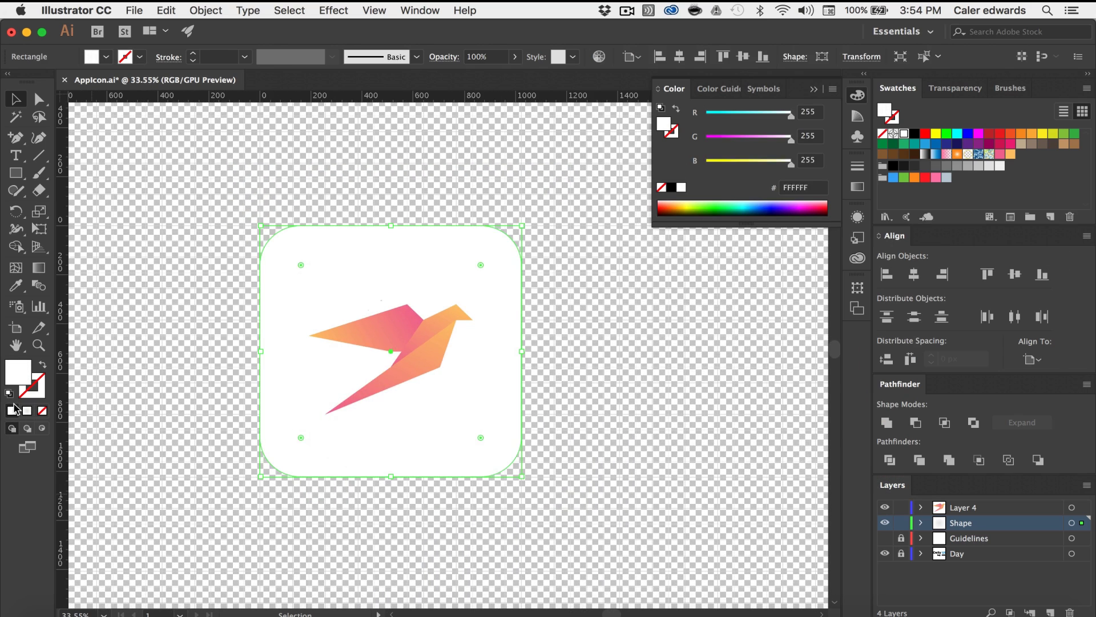
left_click(453, 343)
left_click(684, 402)
scroll(684, 402, "down", 1)
scroll(683, 412, "down", 2)
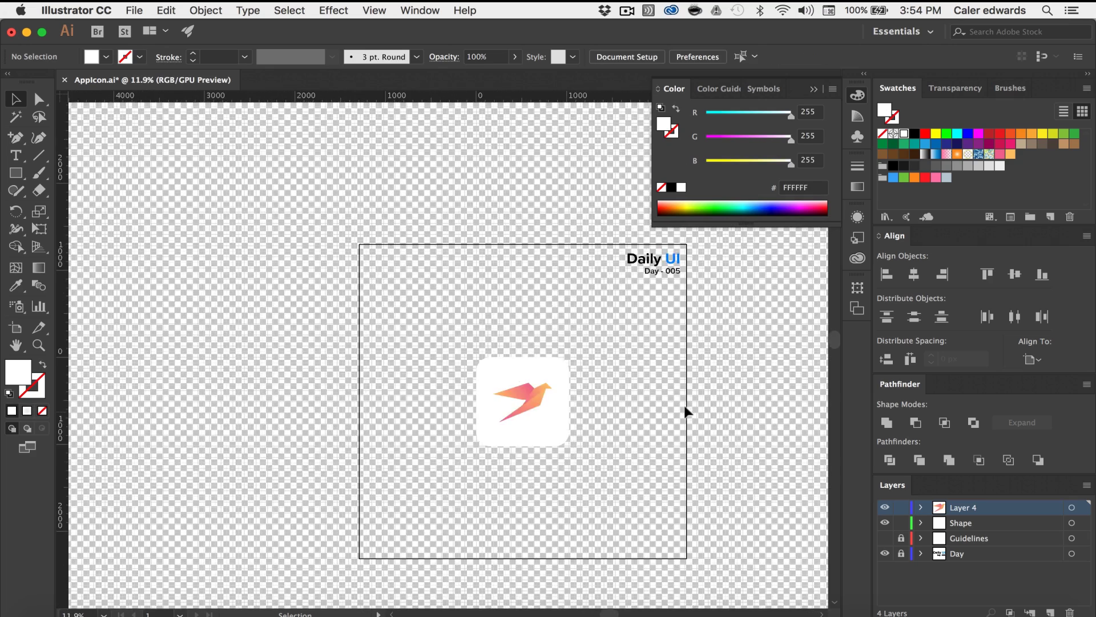
scroll(677, 414, "up", 3)
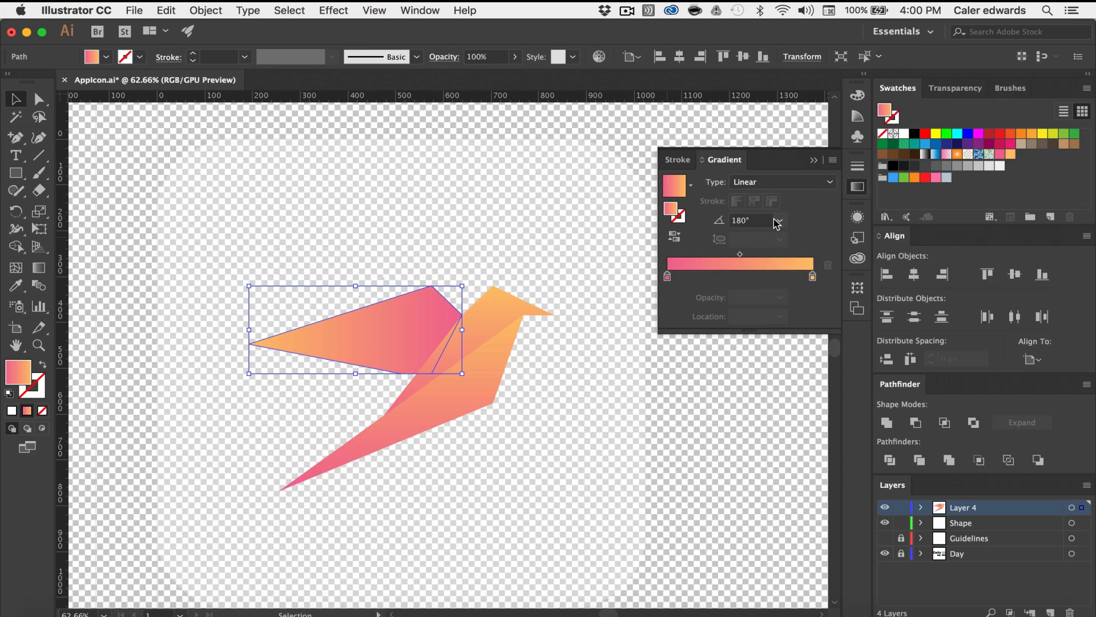
Shift the upper wing's gradient midpoint toward pink and change its angle to 120°.
left_click_drag(739, 254, 714, 254)
left_click(779, 220)
left_click(802, 493)
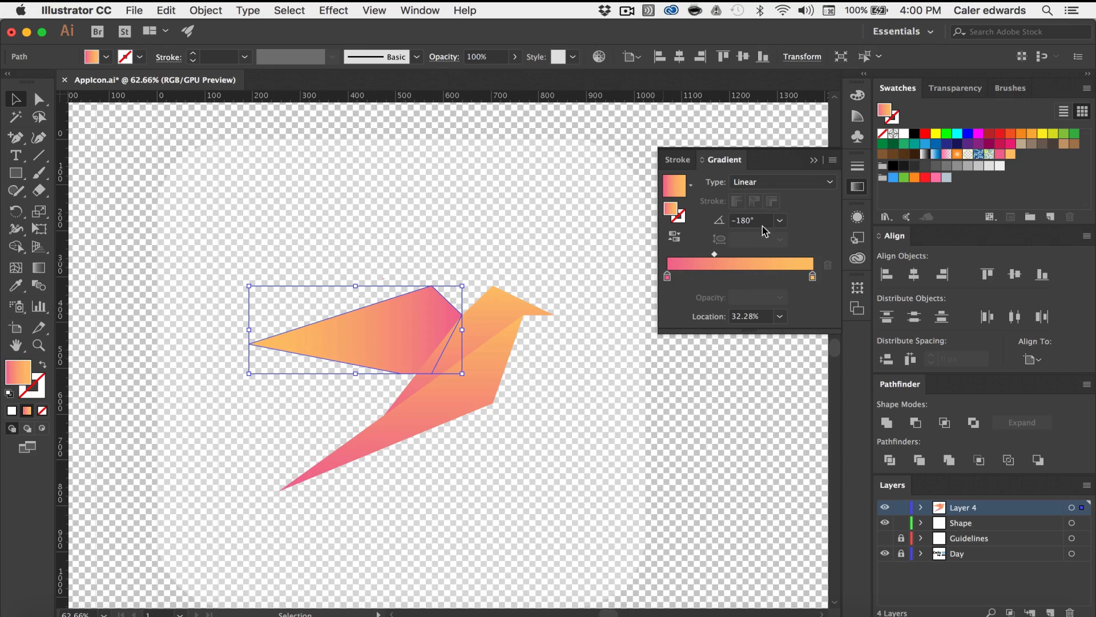
left_click(778, 220)
left_click(792, 269)
left_click(697, 380)
scroll(698, 380, "down", 2)
left_click_drag(715, 254, 699, 254)
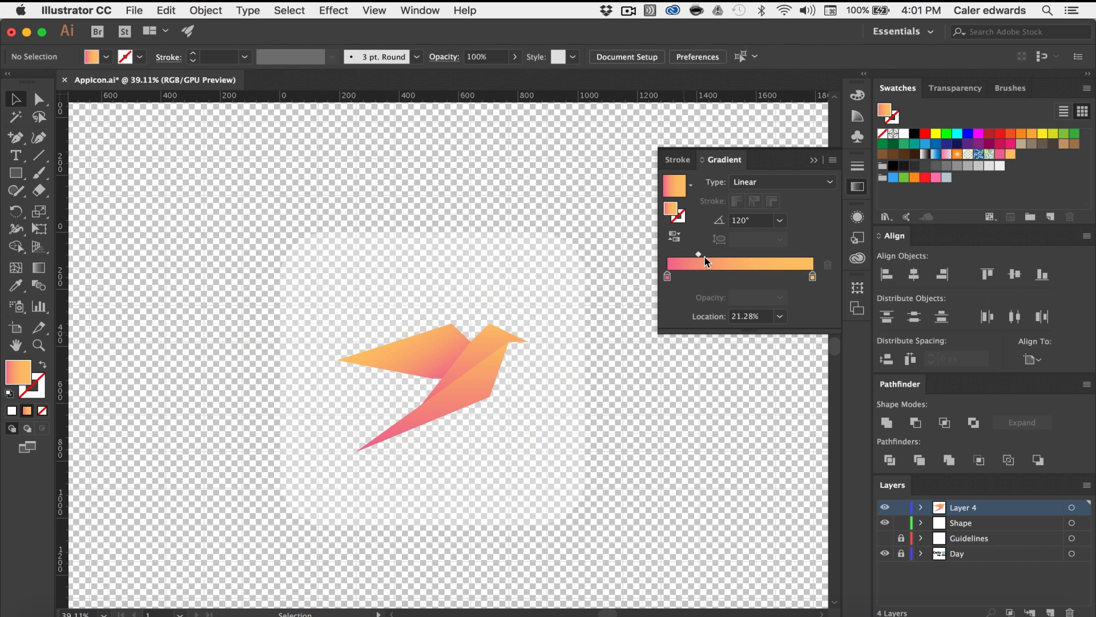
Set the lower wing's gradient angle to 120°.
left_click(411, 355)
scroll(379, 397, "up", 2)
scroll(486, 416, "down", 1)
left_click(485, 417)
left_click(778, 220)
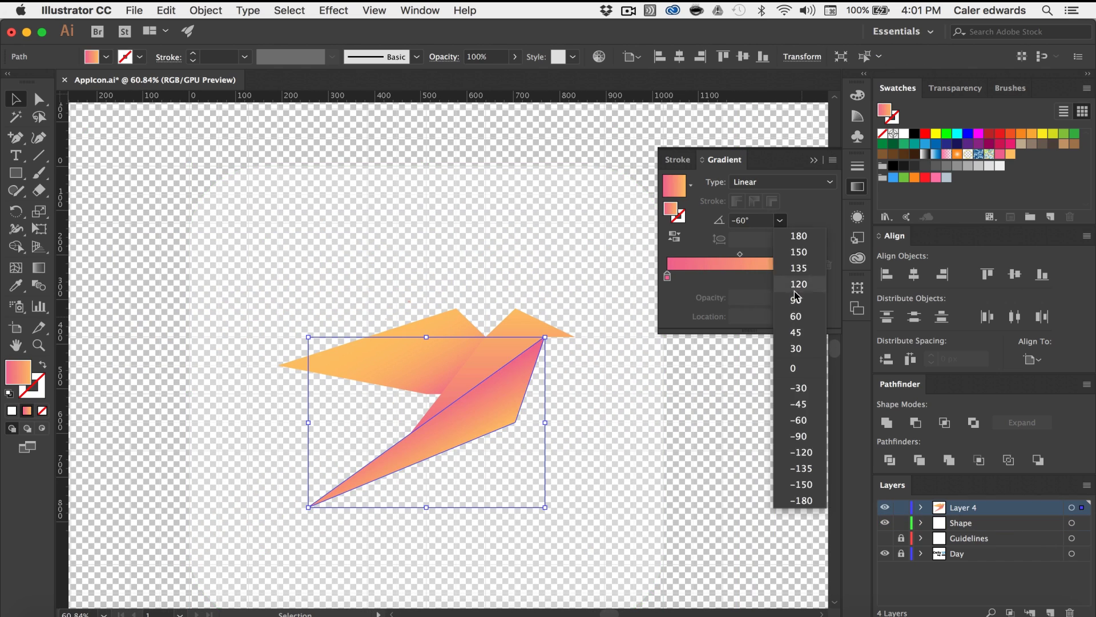
left_click(796, 291)
scroll(630, 418, "left", 1)
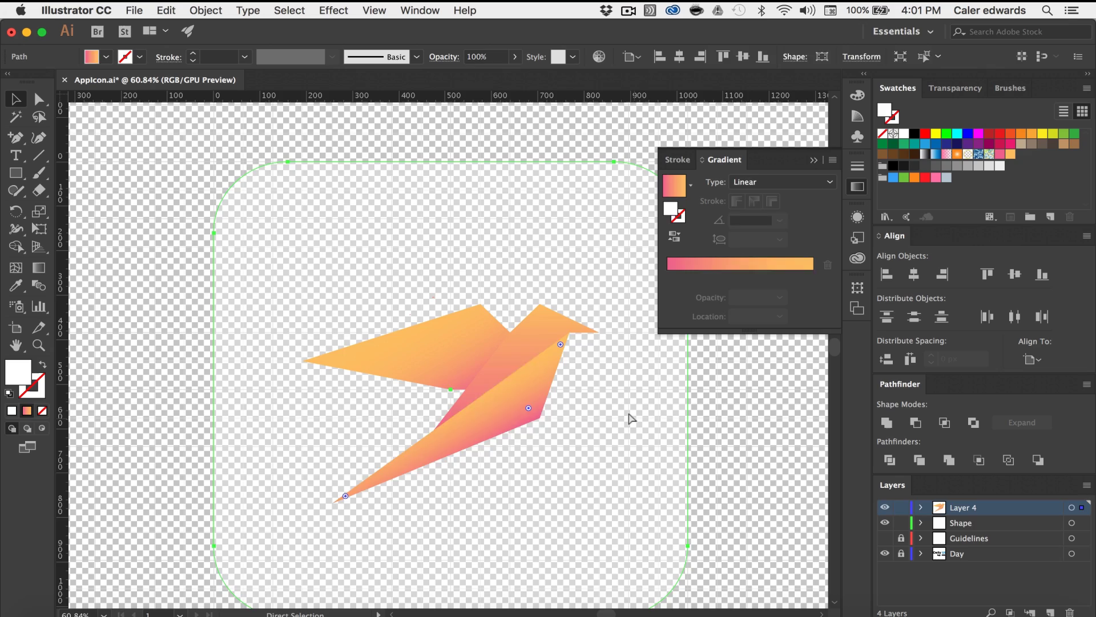
scroll(629, 419, "down", 2)
left_click(808, 164)
scroll(550, 380, "down", 2)
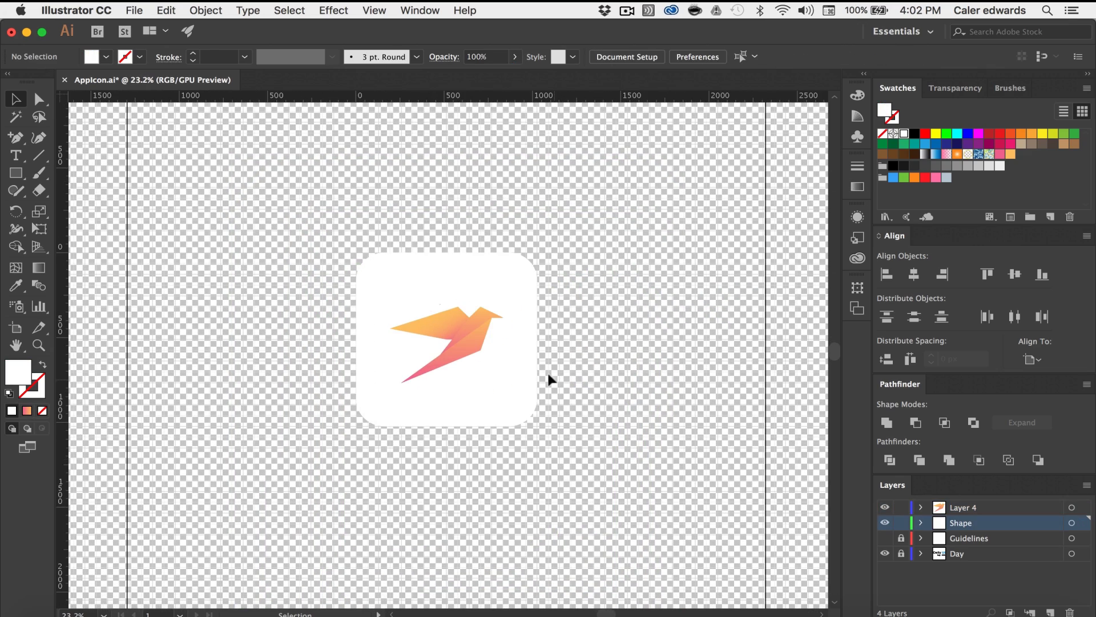
Give the rounded square a black 3 pt outline.
left_click(535, 379)
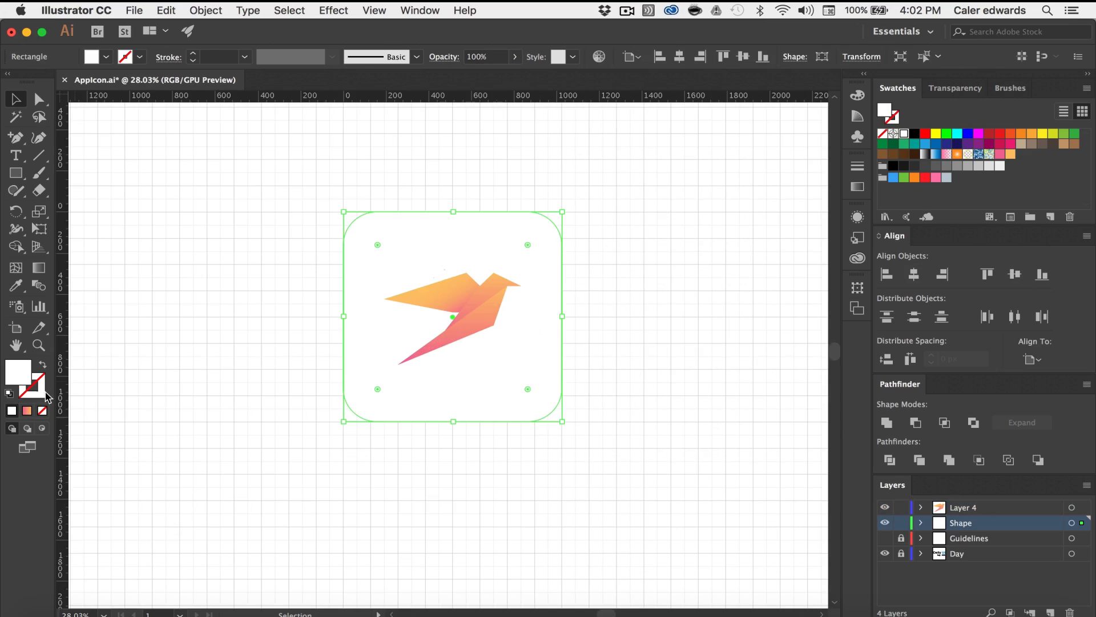
double_click(45, 392)
key("Return")
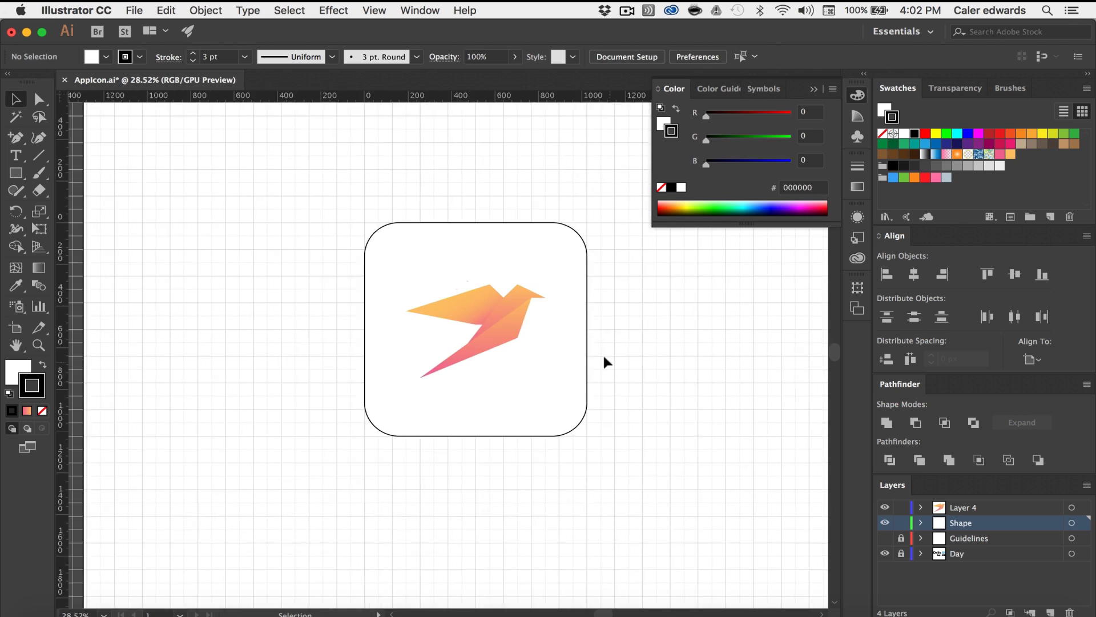
scroll(604, 362, "up", 2)
Fill the square with a white-to-peach linear gradient at -30°, blend shifted toward peach.
left_click(252, 299)
key("period")
double_click(667, 276)
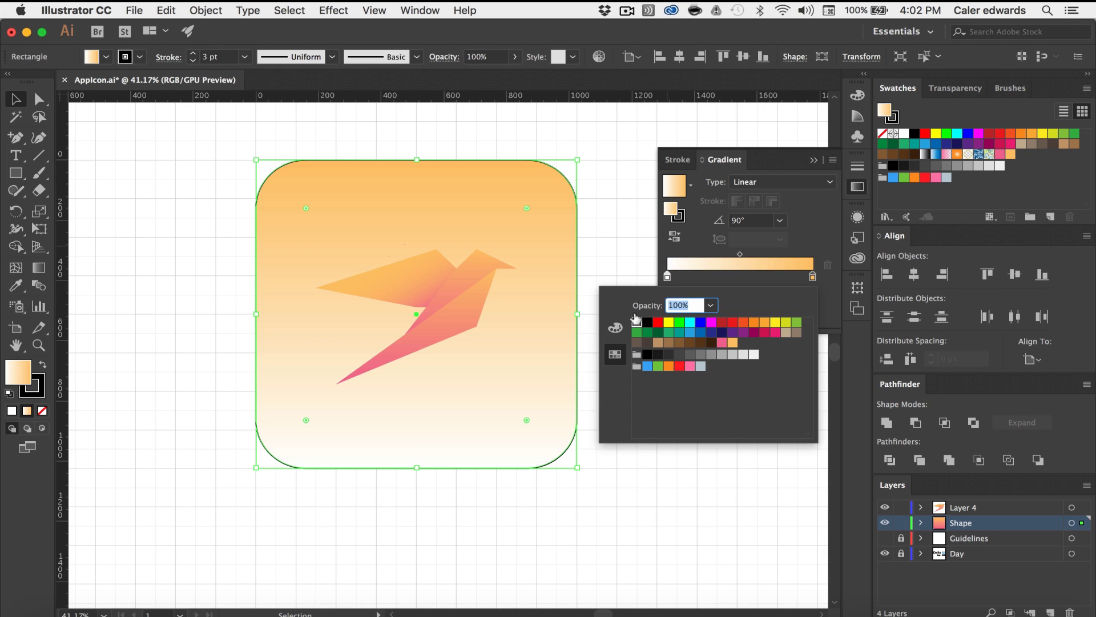
left_click_drag(740, 255, 783, 254)
left_click(780, 221)
left_click(797, 376)
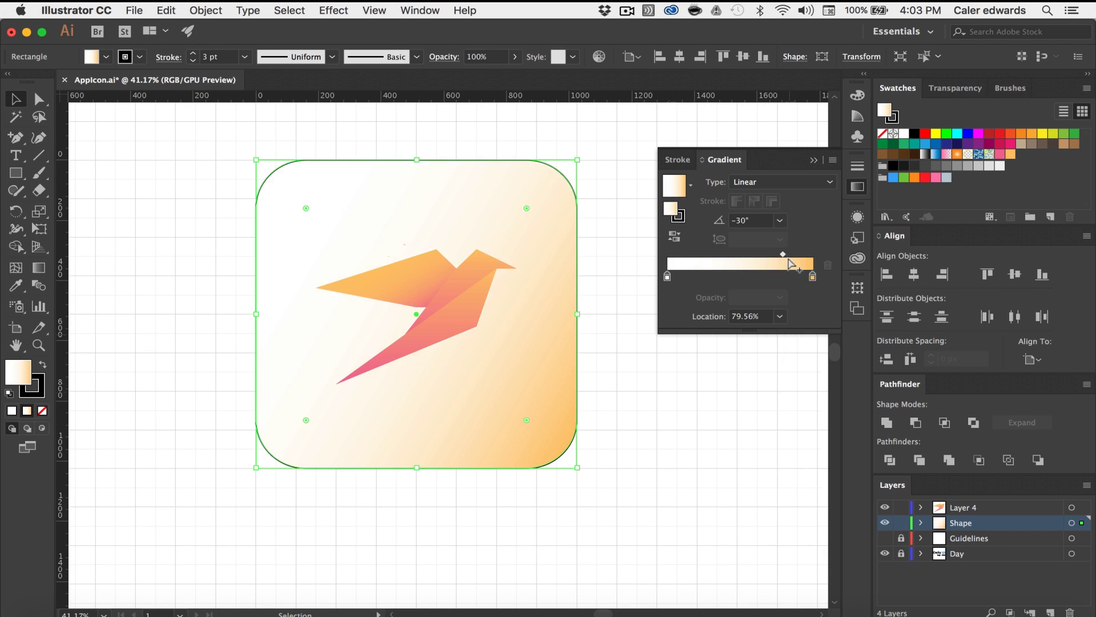